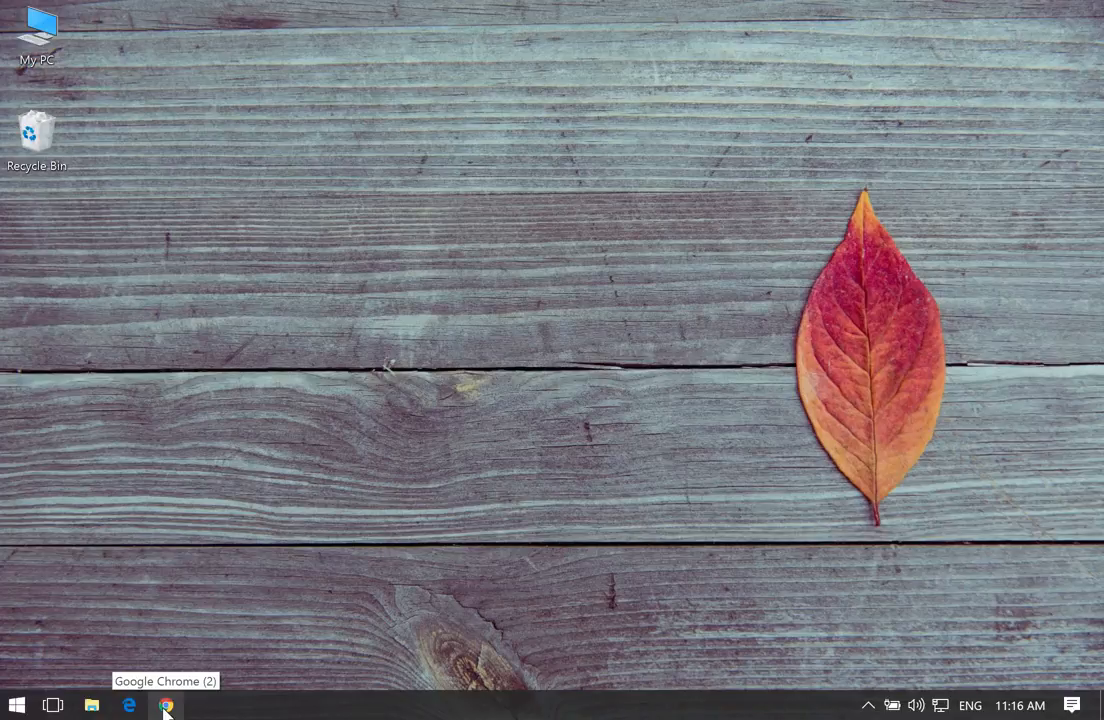
Open Google Chrome, search the web for veracrypt and go to the VeraCrypt home page on CodePlex
{"action": "left_click", "coordinate": [166, 706]}
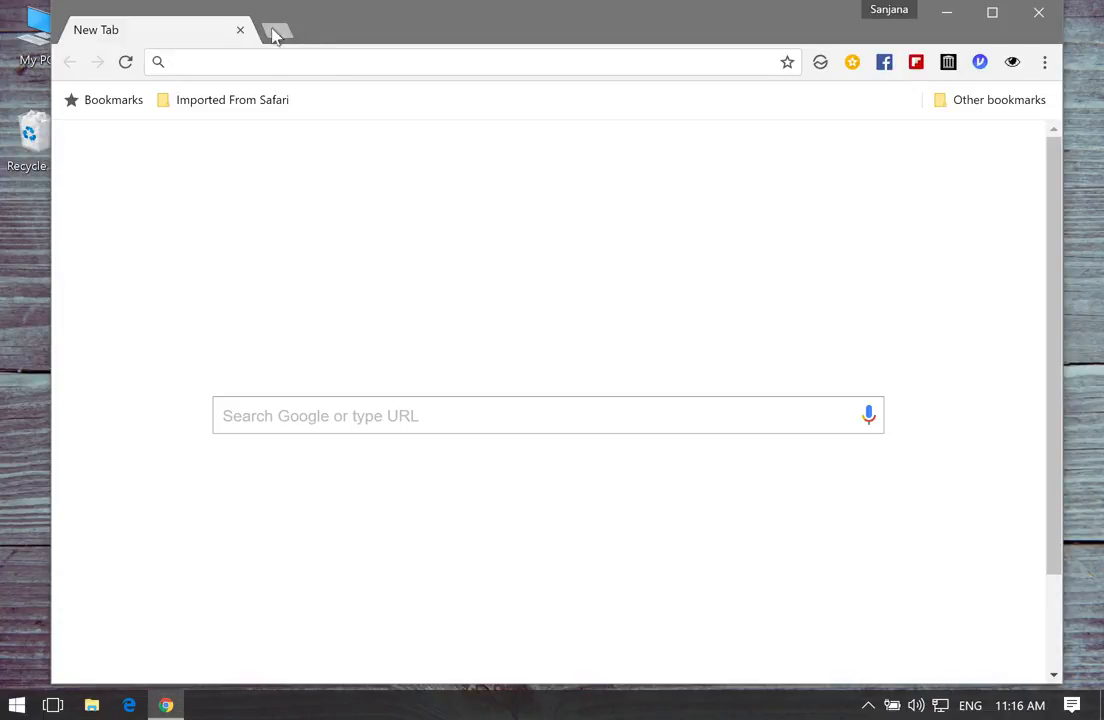
{"action": "type", "text": "veracrypt"}
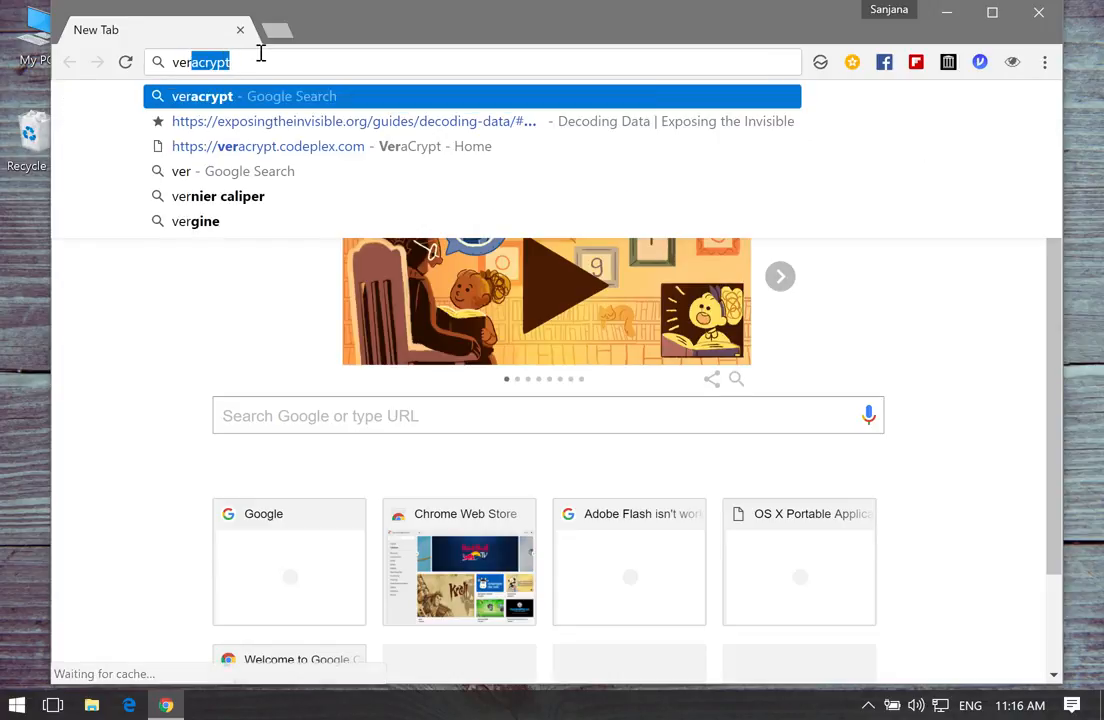
{"action": "key", "text": "Return"}
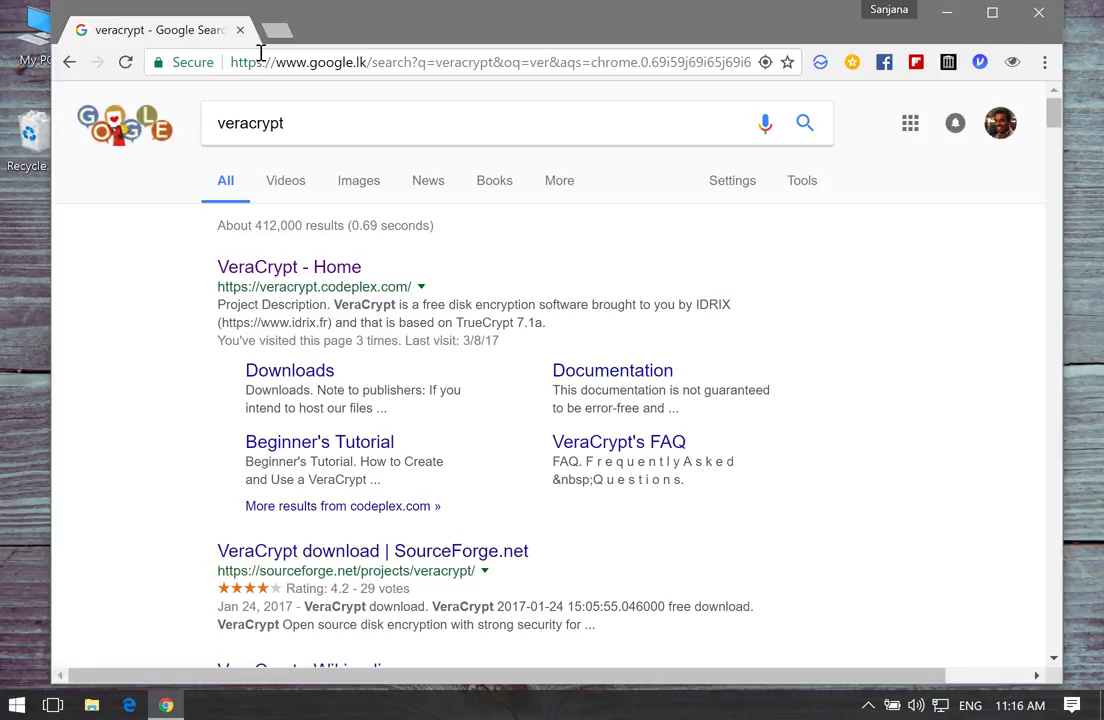
{"action": "left_click", "coordinate": [333, 280]}
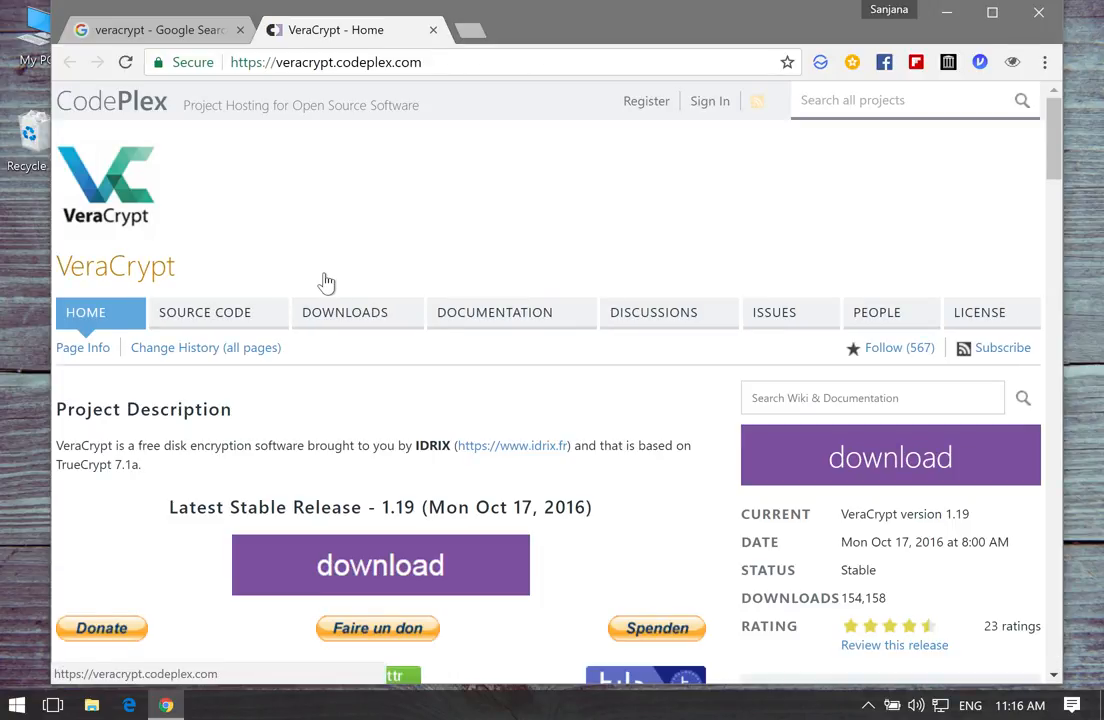
Download the VeraCrypt 1.19 installer and launch it, closing the browser
{"action": "left_click", "coordinate": [874, 457]}
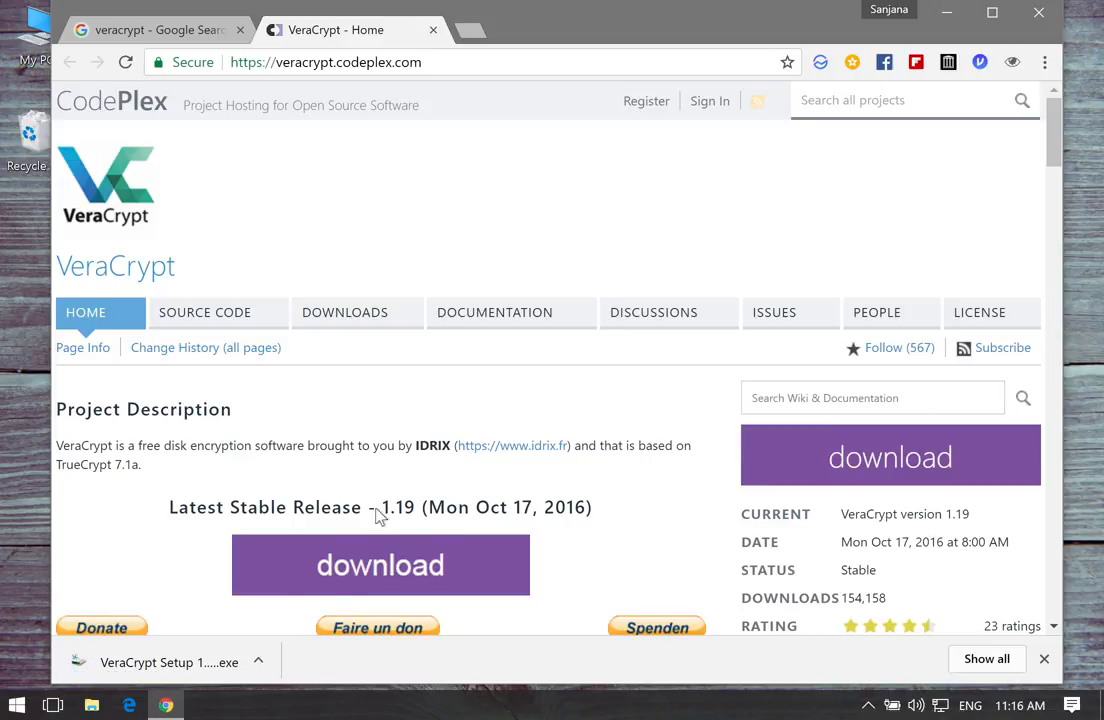
{"action": "left_click", "coordinate": [200, 675]}
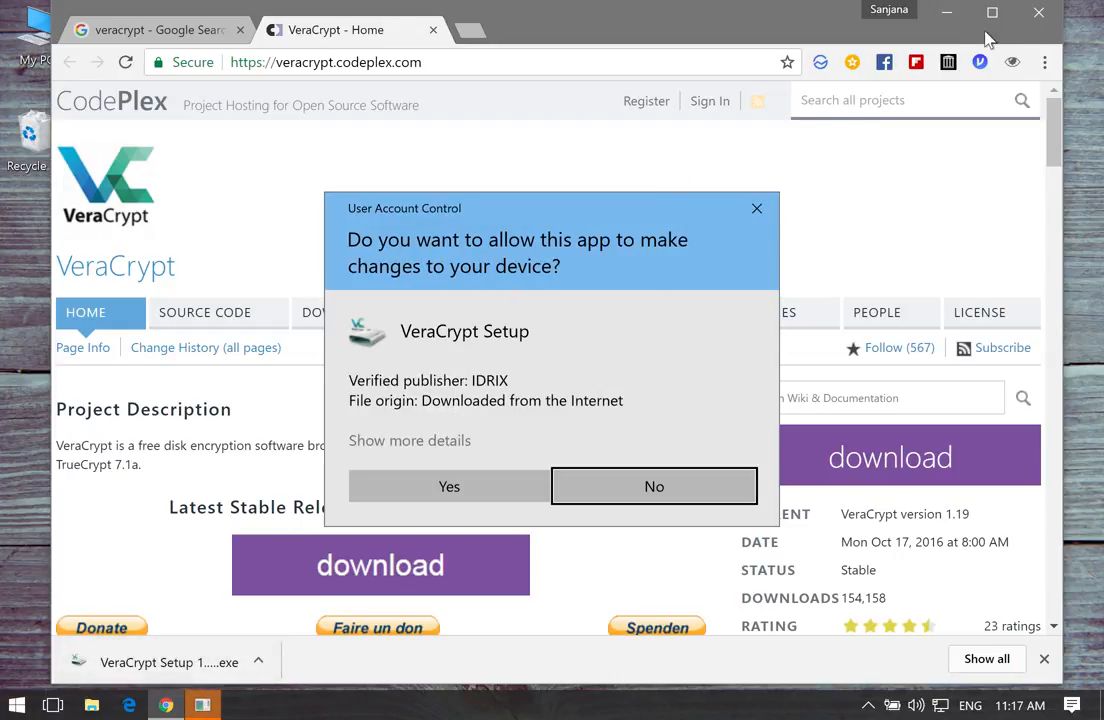
{"action": "left_click", "coordinate": [1040, 14]}
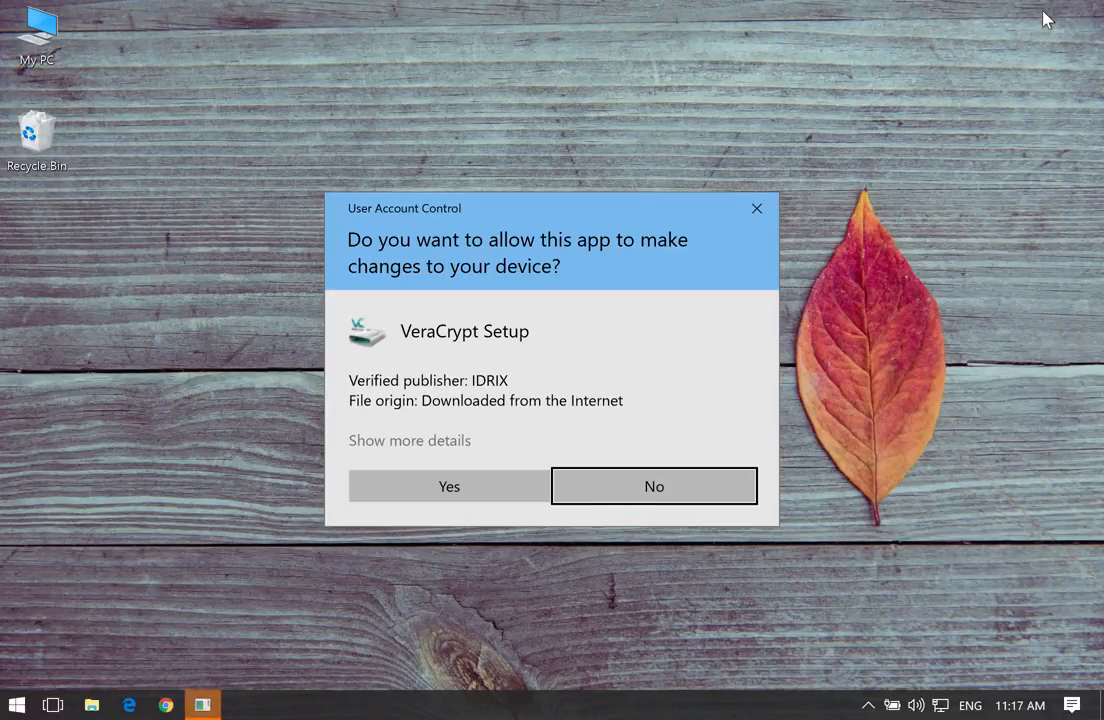
Locate the VeraCrypt Setup 1.19 file in the Downloads folder of My PC
{"action": "double_click", "coordinate": [37, 35]}
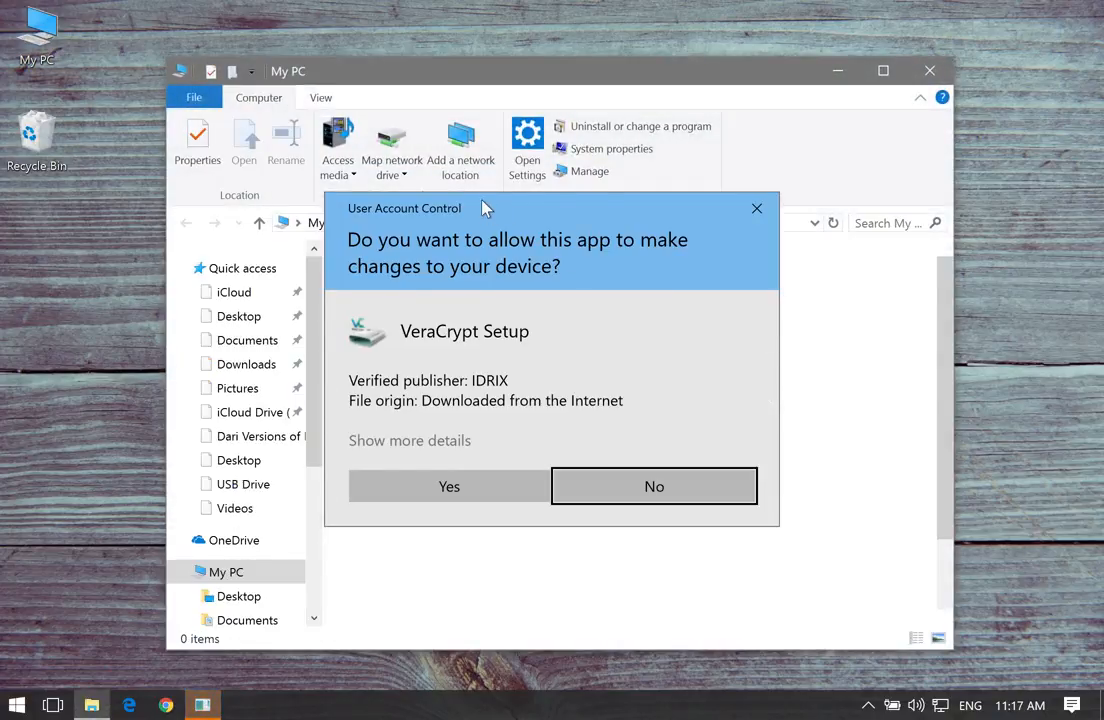
{"action": "left_click_drag", "start_coordinate": [483, 207], "coordinate": [870, 238]}
{"action": "double_click", "coordinate": [449, 362]}
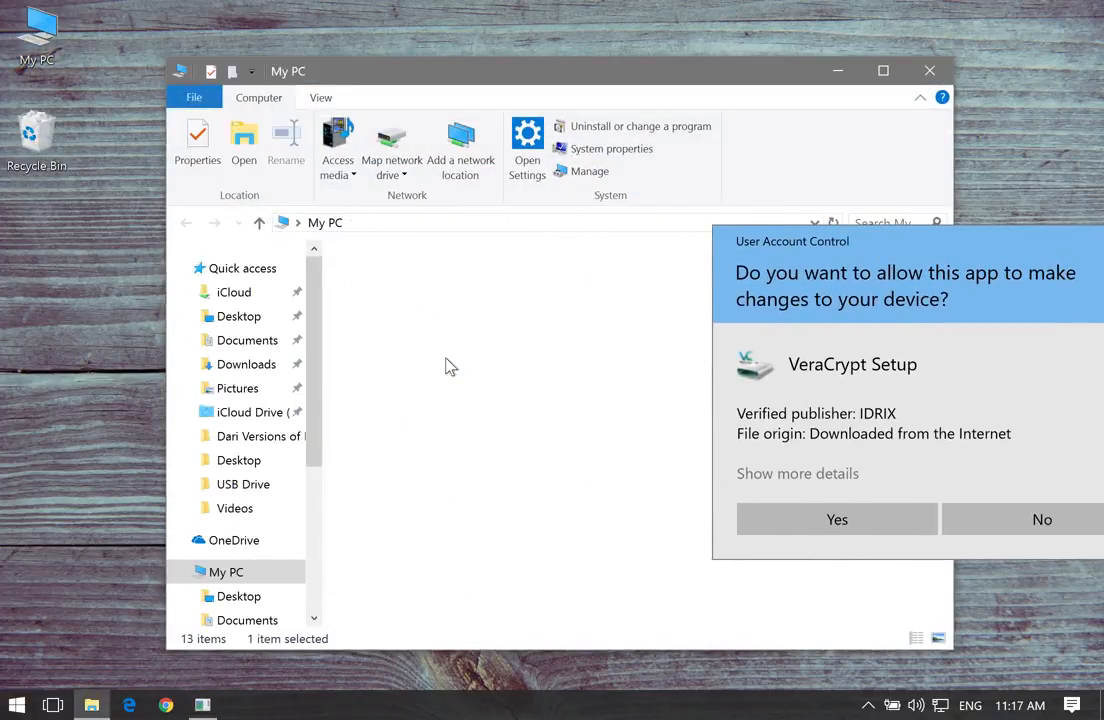
{"action": "left_click_drag", "start_coordinate": [456, 69], "coordinate": [342, 60]}
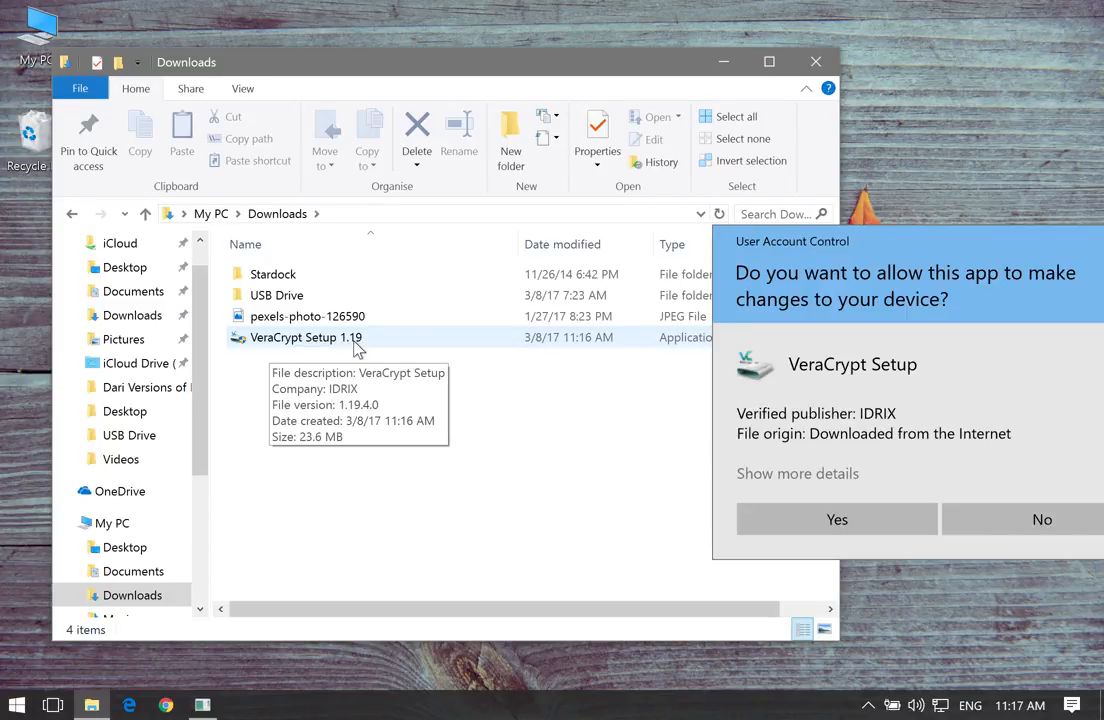
{"action": "left_click", "coordinate": [817, 65]}
Allow VeraCrypt Setup to make changes to the device and accept the license terms
{"action": "left_click_drag", "start_coordinate": [904, 246], "coordinate": [530, 187]}
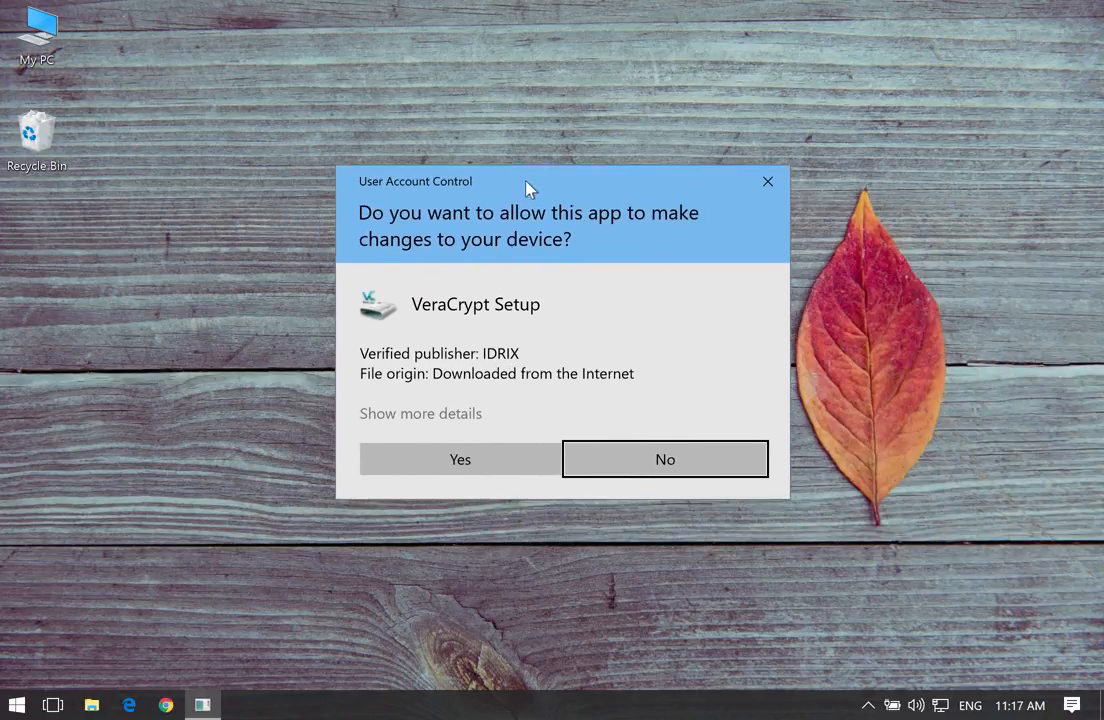
{"action": "left_click", "coordinate": [495, 465]}
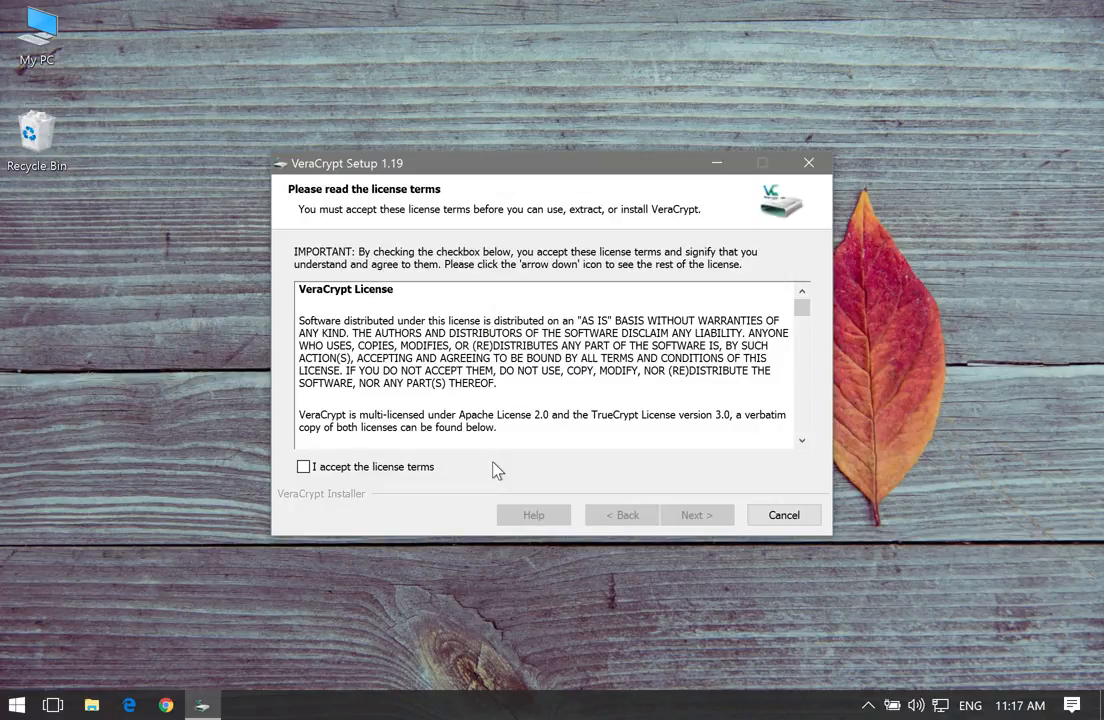
{"action": "left_click", "coordinate": [398, 467]}
{"action": "left_click", "coordinate": [713, 517]}
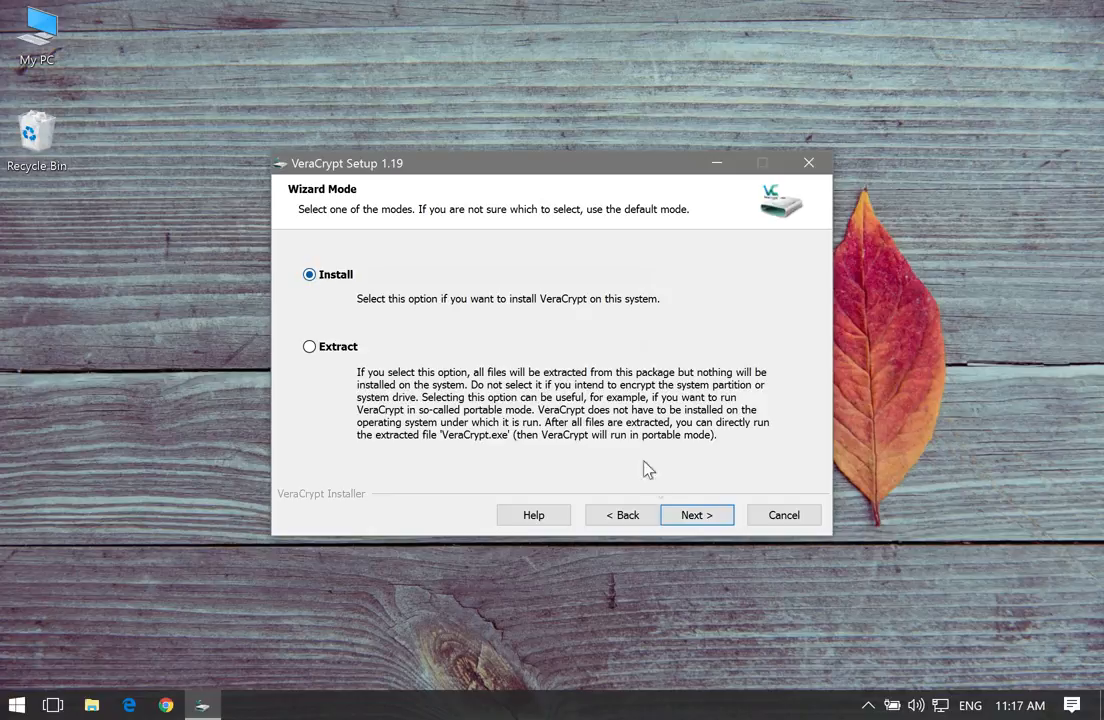
Install VeraCrypt into C:\Program Files\VeraCrypt\ with the default setup options and finish the installer
{"action": "left_click", "coordinate": [690, 513]}
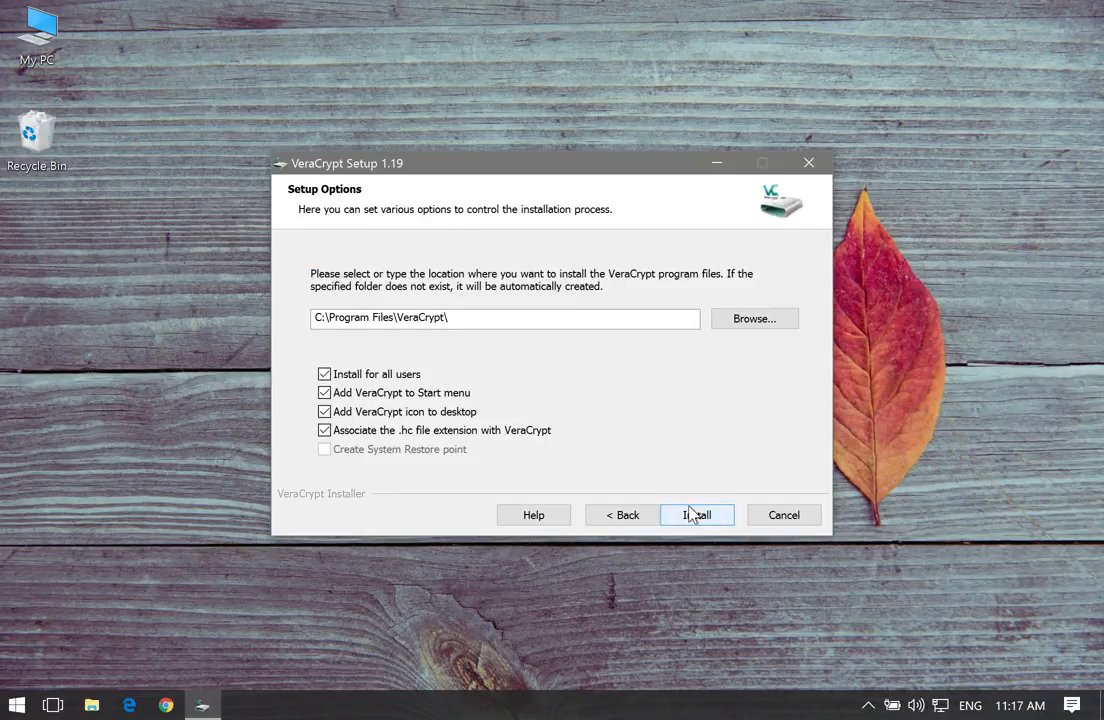
{"action": "left_click", "coordinate": [690, 514]}
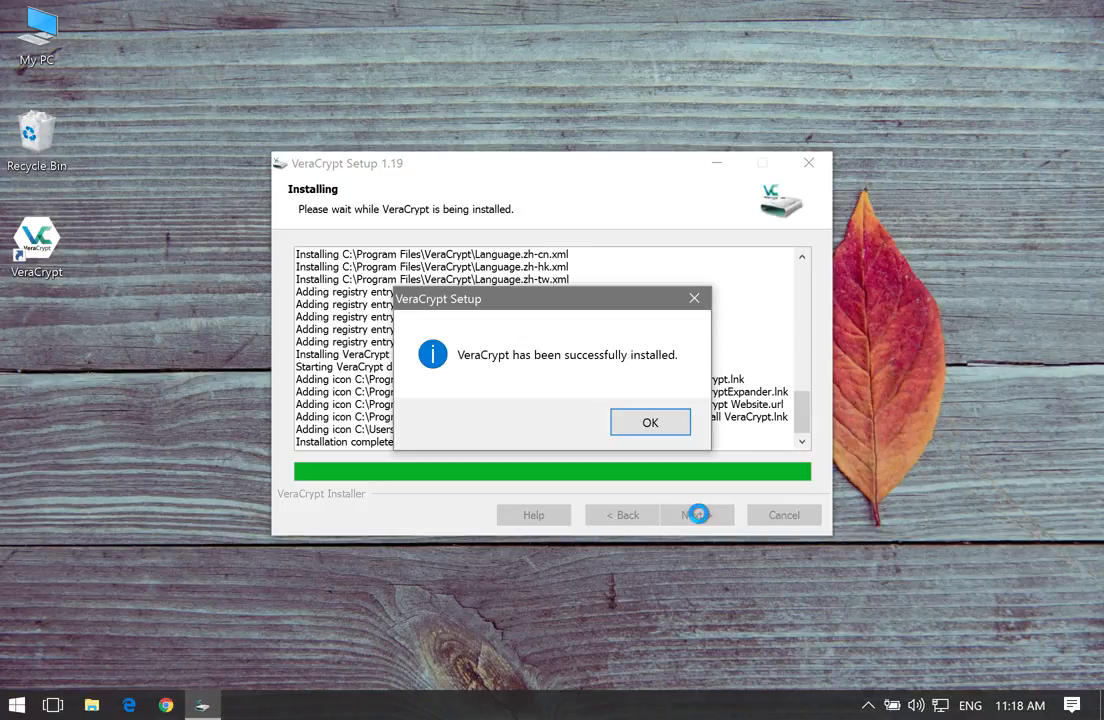
{"action": "left_click", "coordinate": [657, 431]}
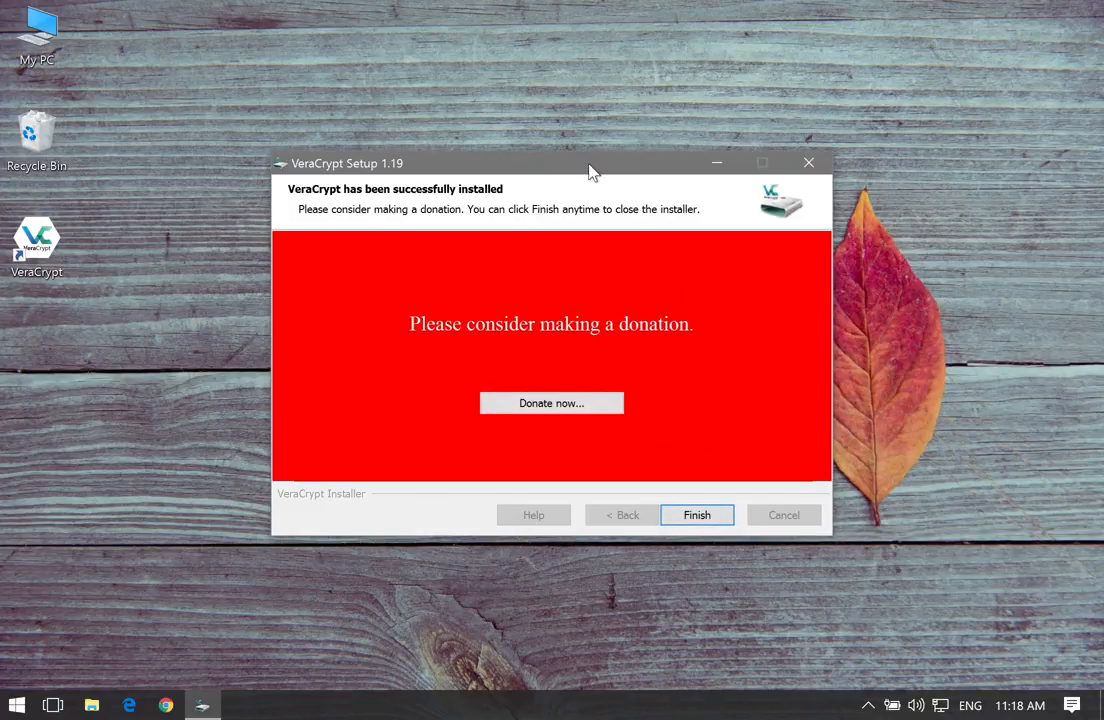
{"action": "left_click_drag", "start_coordinate": [587, 164], "coordinate": [576, 130]}
{"action": "left_click", "coordinate": [688, 484]}
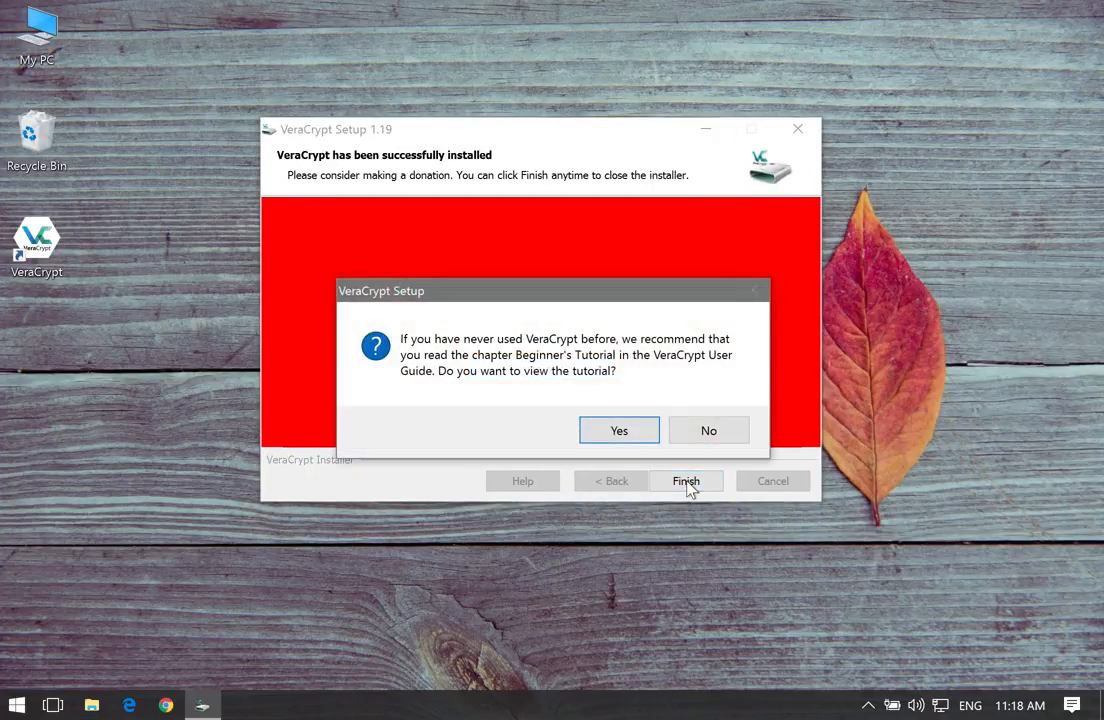
View the VeraCrypt Beginner's Tutorial web page, skim its steps and close it
{"action": "left_click", "coordinate": [622, 431]}
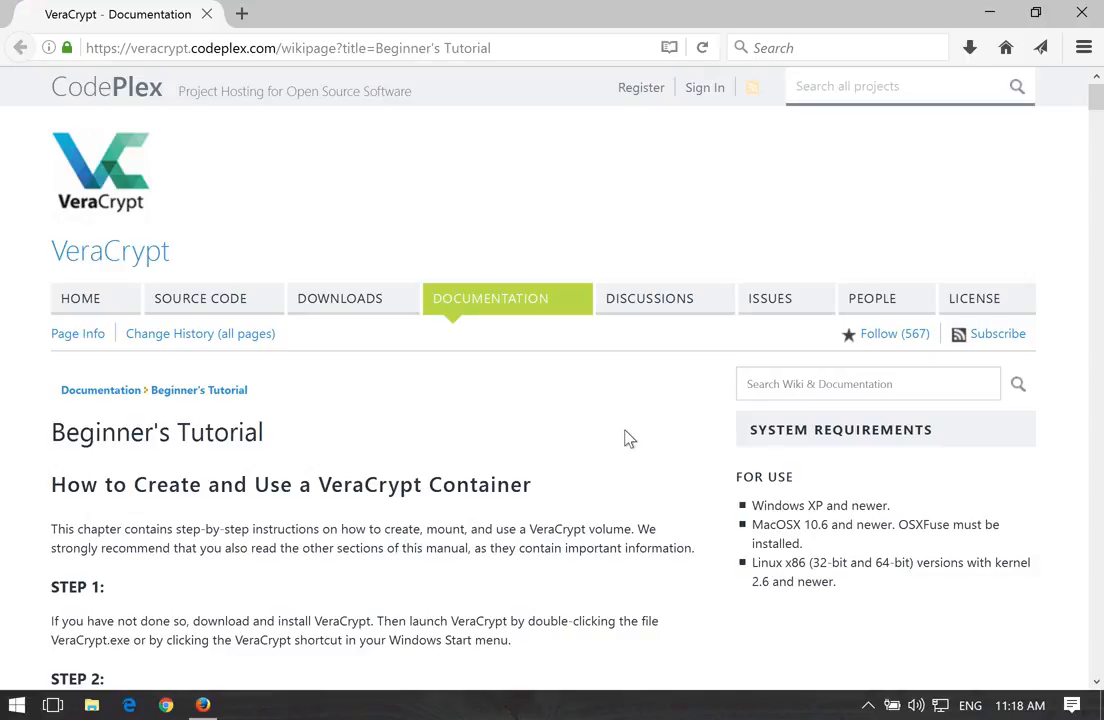
{"action": "left_click_drag", "start_coordinate": [1094, 98], "coordinate": [1092, 208]}
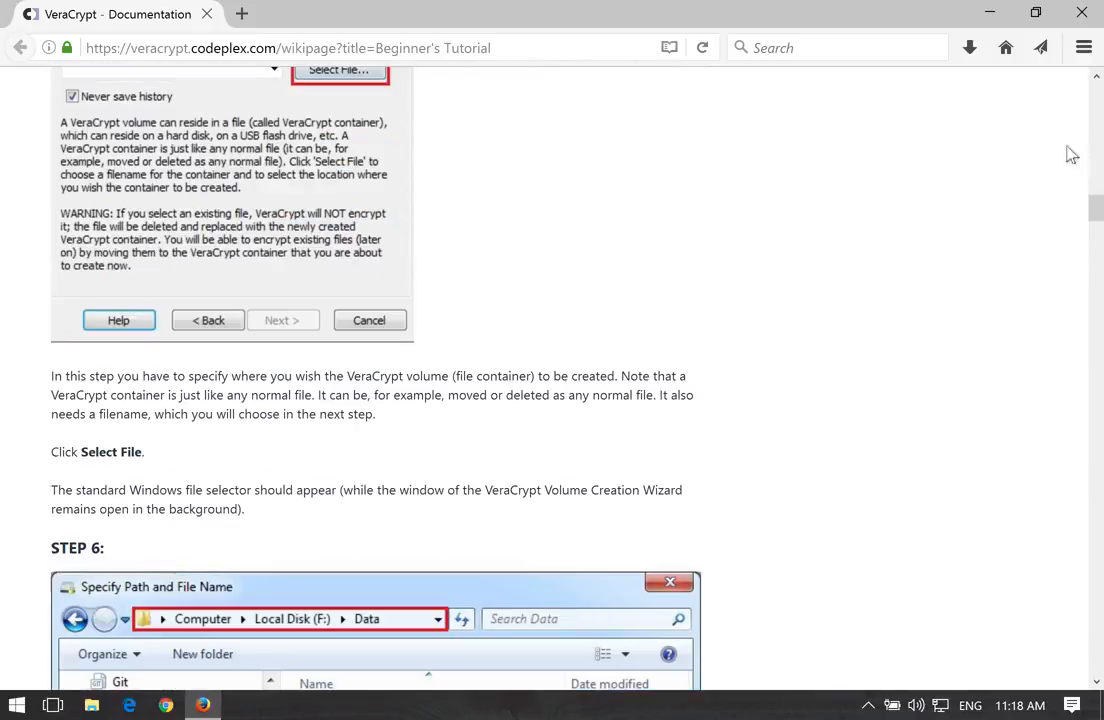
{"action": "left_click", "coordinate": [1087, 14]}
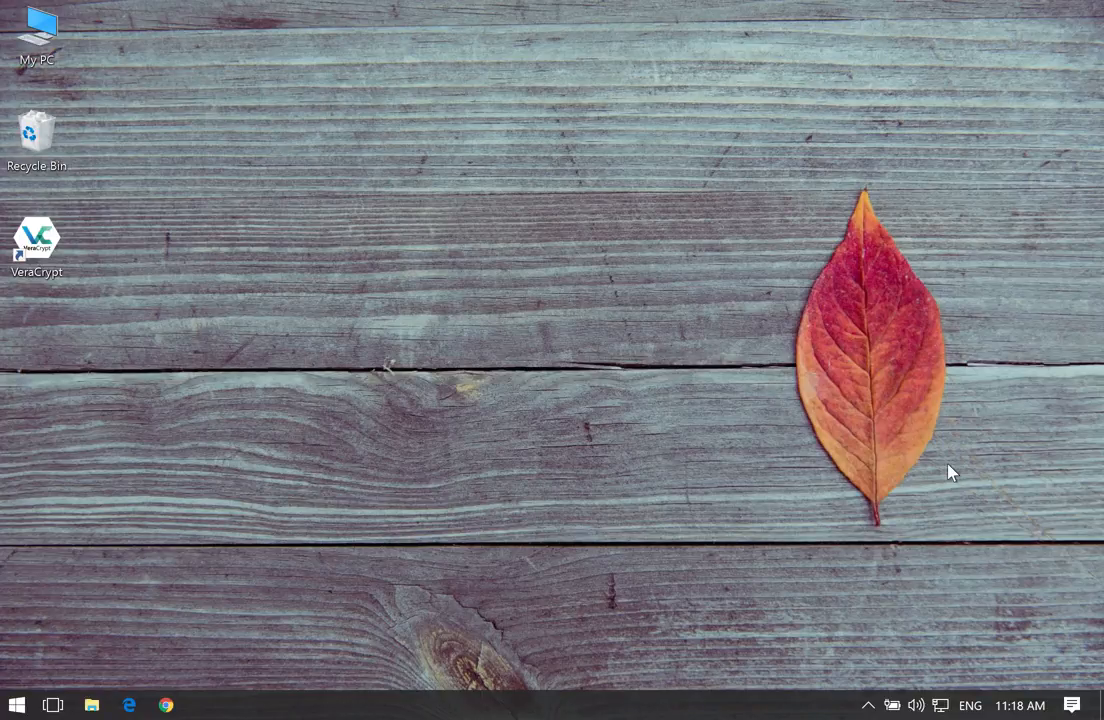
Launch VeraCrypt from the desktop and select drive letter B:
{"action": "double_click", "coordinate": [53, 250]}
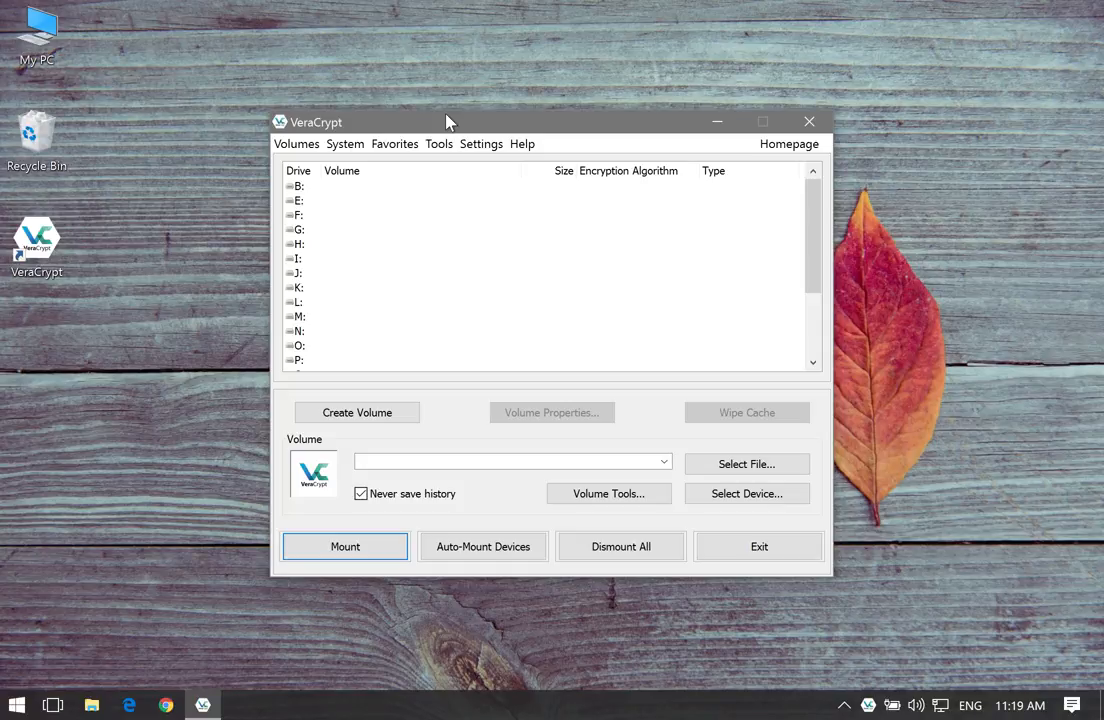
{"action": "left_click", "coordinate": [319, 189]}
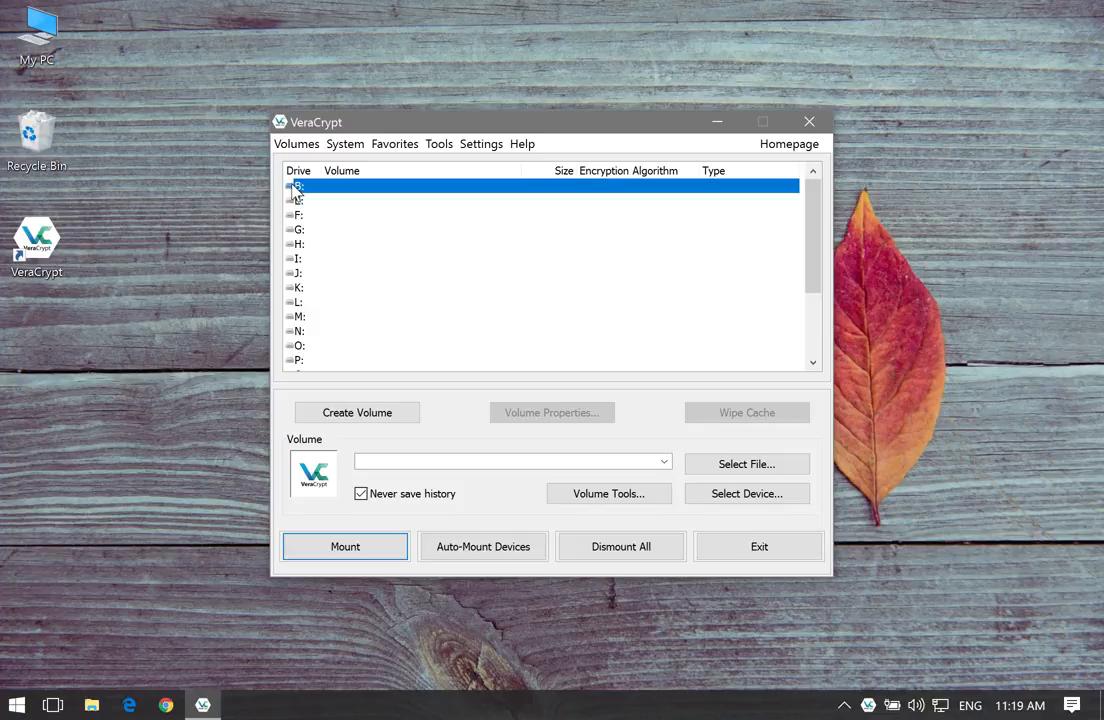
{"action": "left_click_drag", "start_coordinate": [358, 125], "coordinate": [356, 110]}
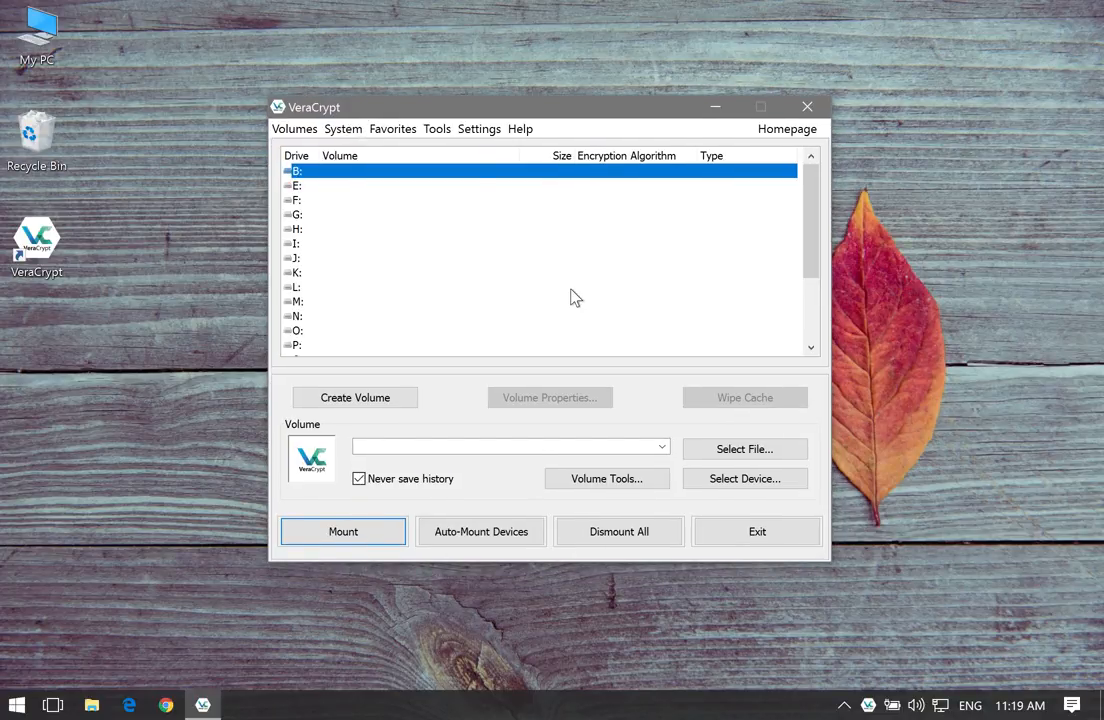
{"action": "left_click_drag", "start_coordinate": [446, 103], "coordinate": [446, 106]}
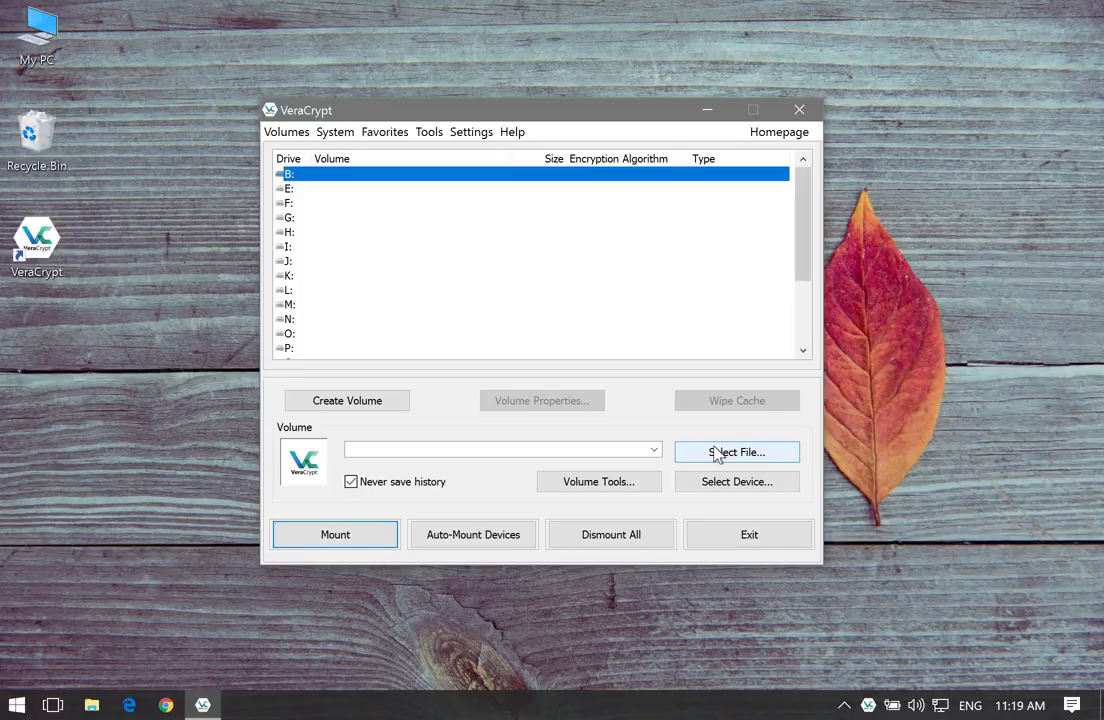
{"action": "left_click_drag", "start_coordinate": [488, 110], "coordinate": [489, 120]}
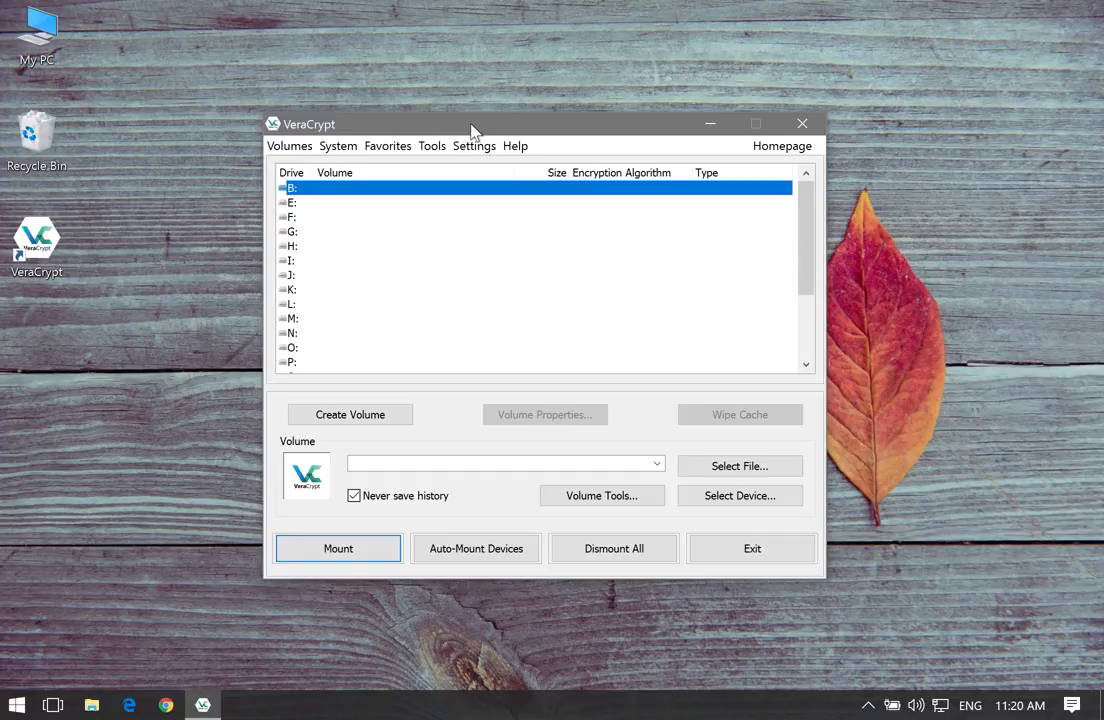
{"action": "left_click_drag", "start_coordinate": [470, 125], "coordinate": [529, 134]}
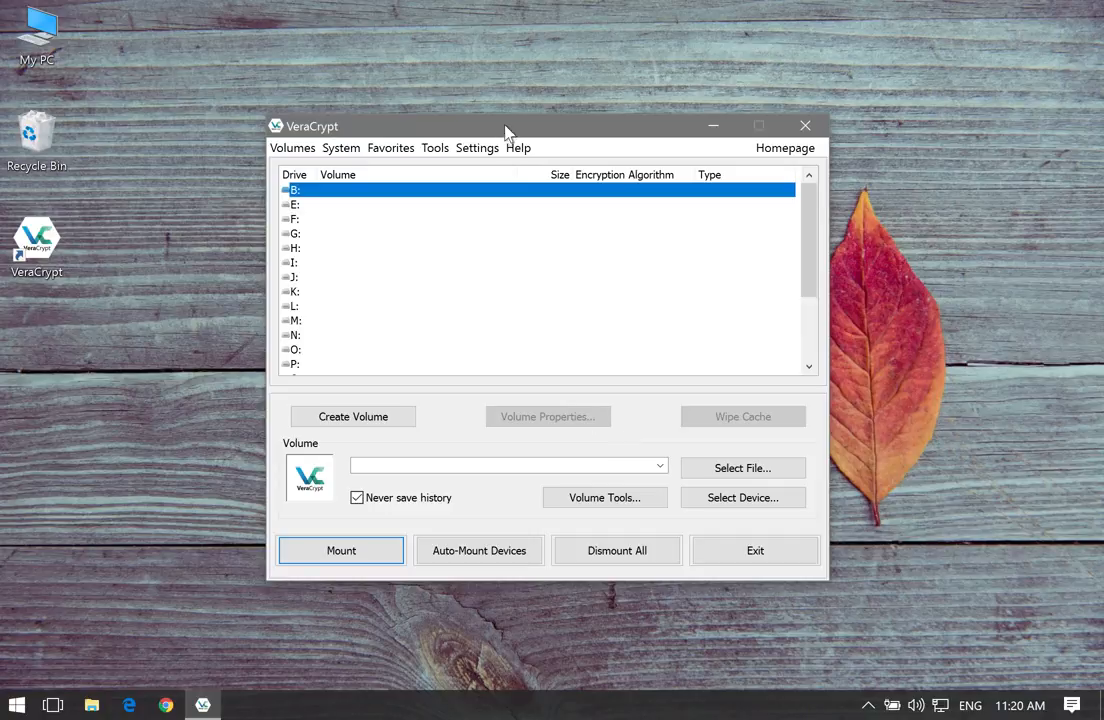
{"action": "left_click_drag", "start_coordinate": [505, 124], "coordinate": [518, 122]}
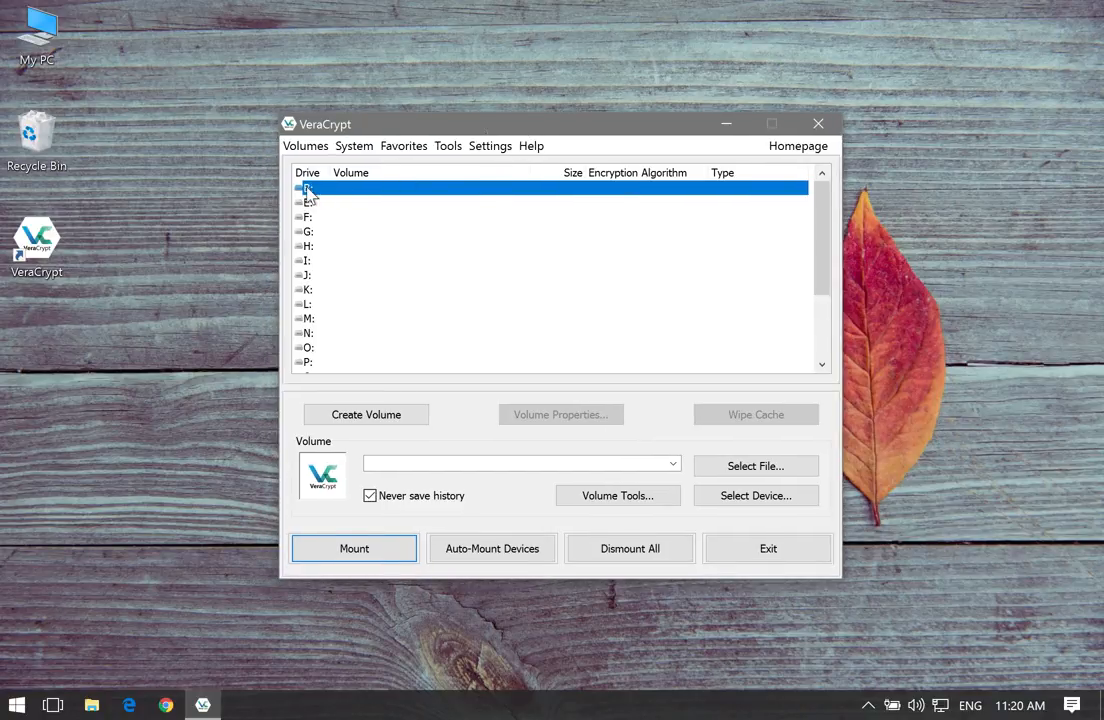
Start creating a volume as an encrypted file container, choosing Hidden VeraCrypt volume and Normal mode
{"action": "left_click", "coordinate": [379, 422]}
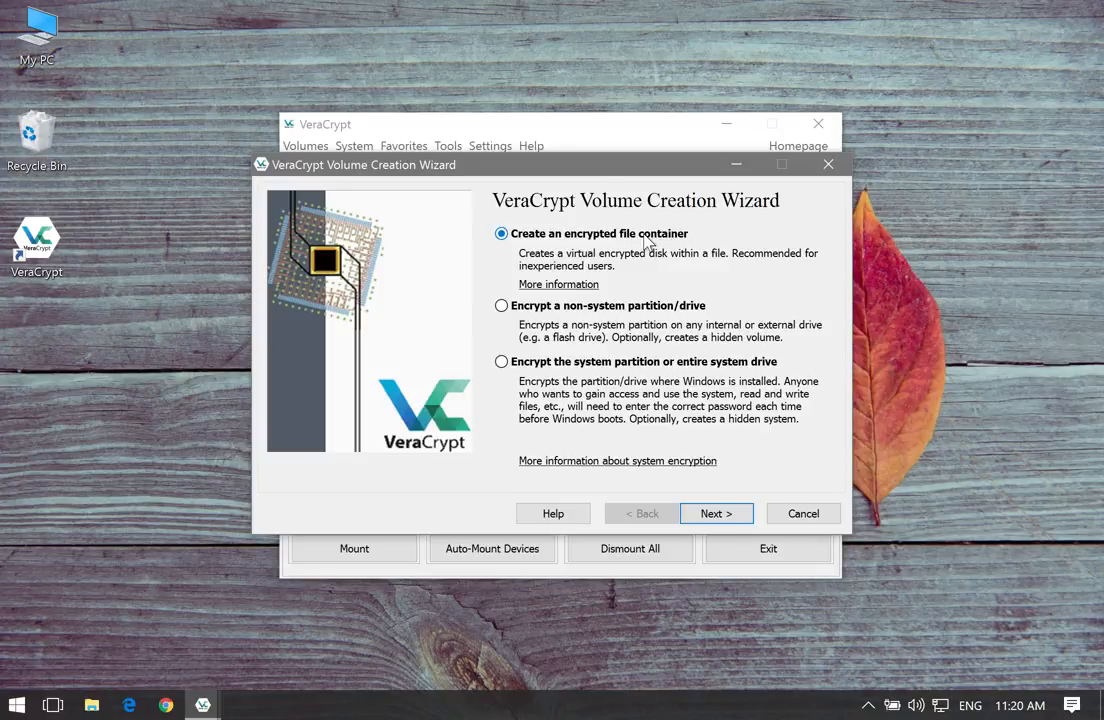
{"action": "left_click", "coordinate": [733, 522]}
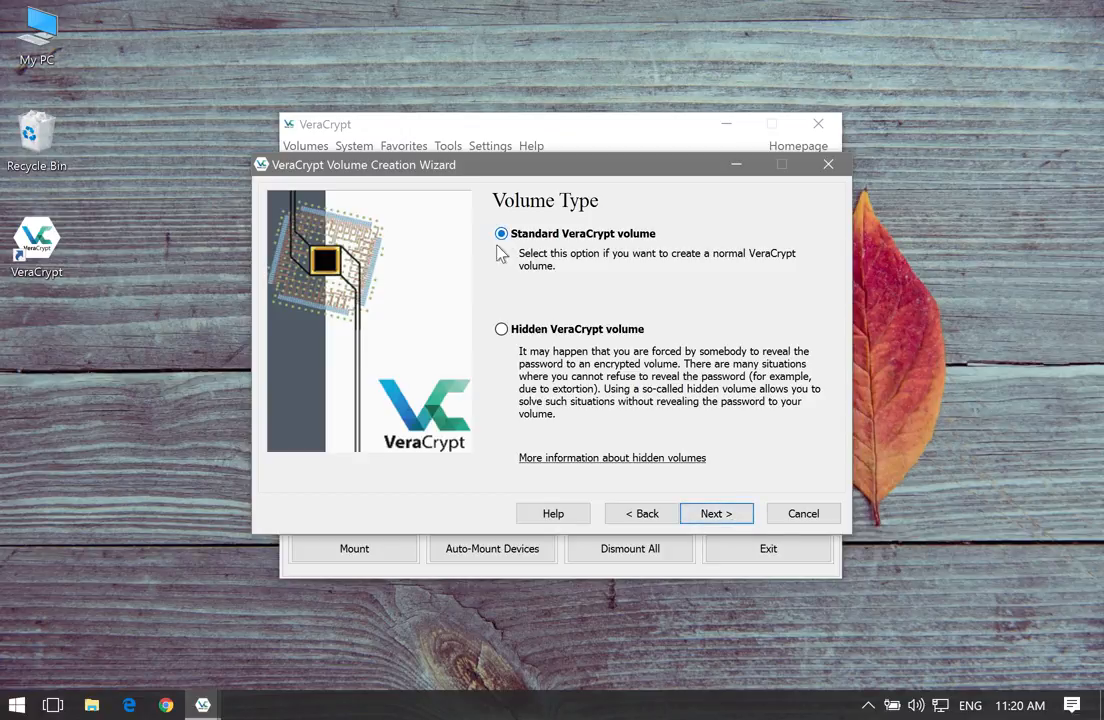
{"action": "left_click", "coordinate": [500, 331]}
{"action": "left_click", "coordinate": [735, 518]}
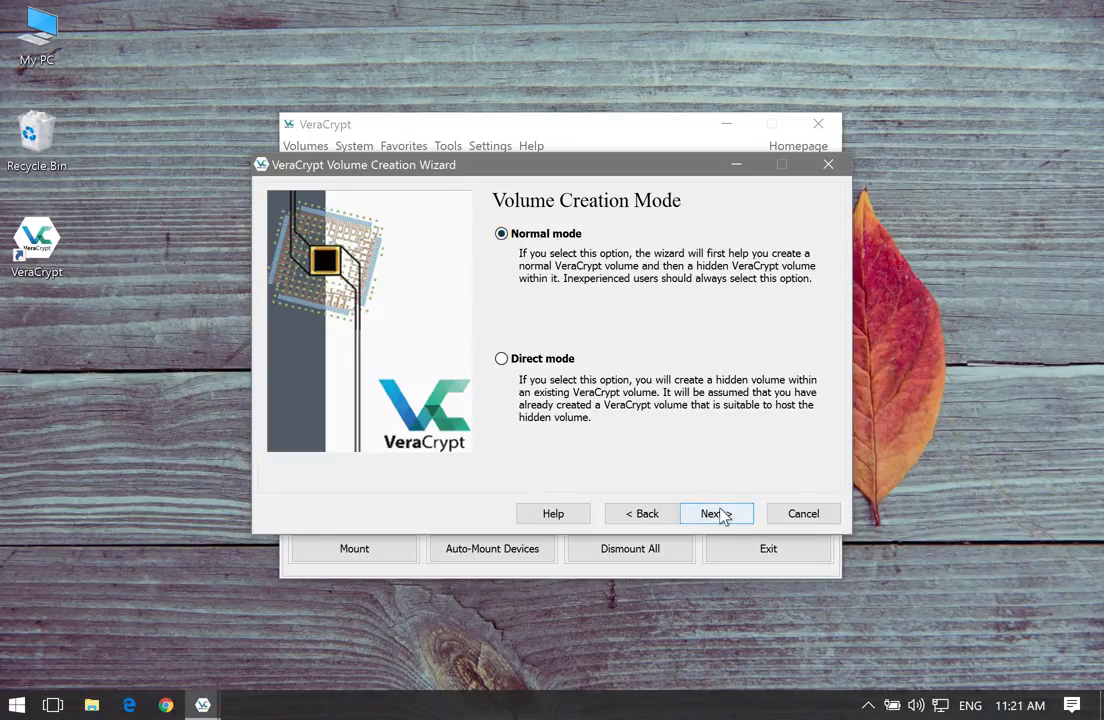
{"action": "left_click", "coordinate": [722, 514]}
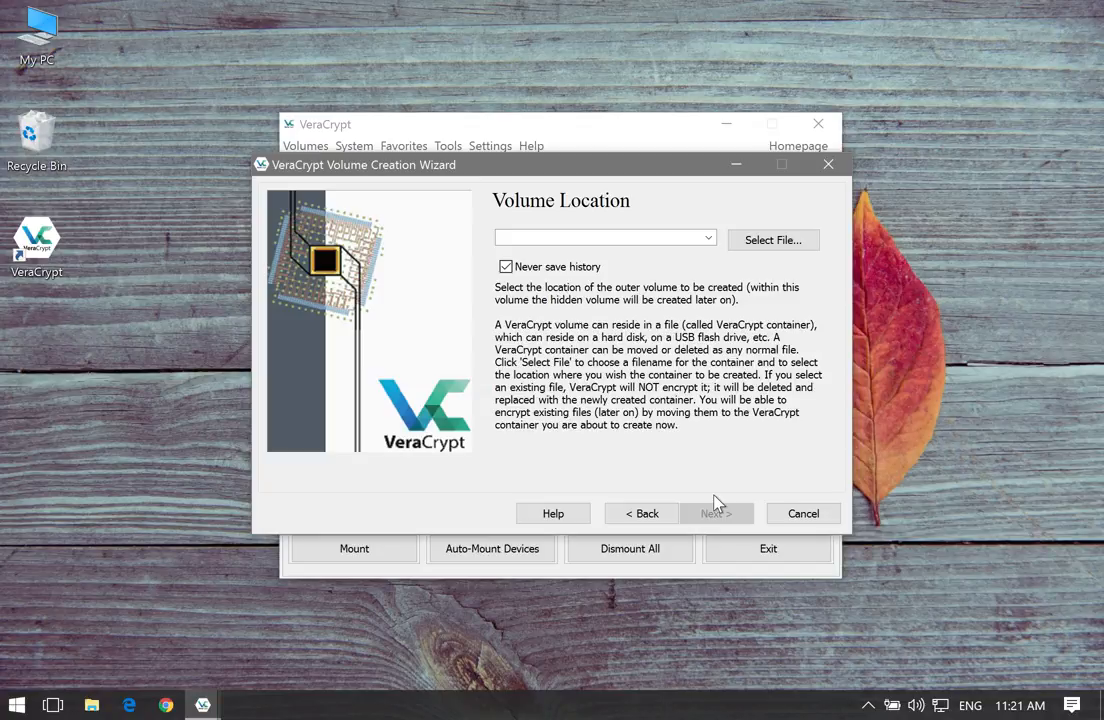
Choose the Desktop as the outer volume's location and name the container file Windows Temp.dat
{"action": "left_click", "coordinate": [765, 241]}
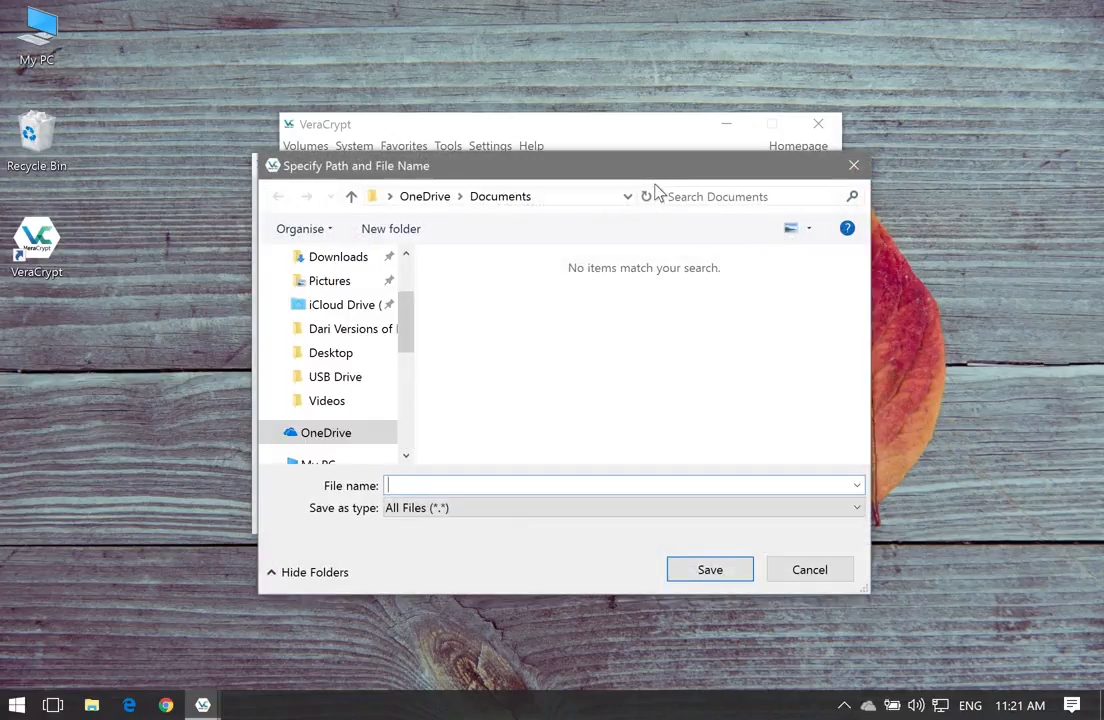
{"action": "left_click", "coordinate": [818, 115]}
{"action": "mouse_move", "coordinate": [662, 165]}
{"action": "left_mouse_down"}
{"action": "mouse_move", "coordinate": [643, 148]}
{"action": "mouse_move", "coordinate": [653, 143]}
{"action": "left_mouse_up"}
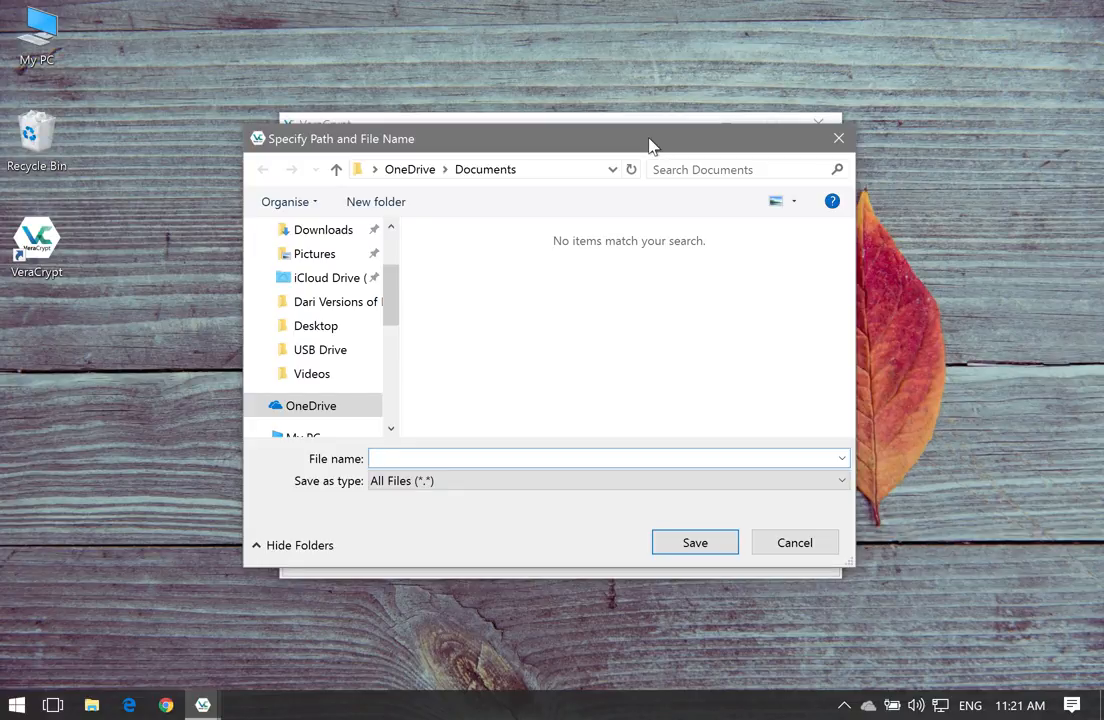
{"action": "left_click_drag", "start_coordinate": [388, 272], "coordinate": [387, 330]}
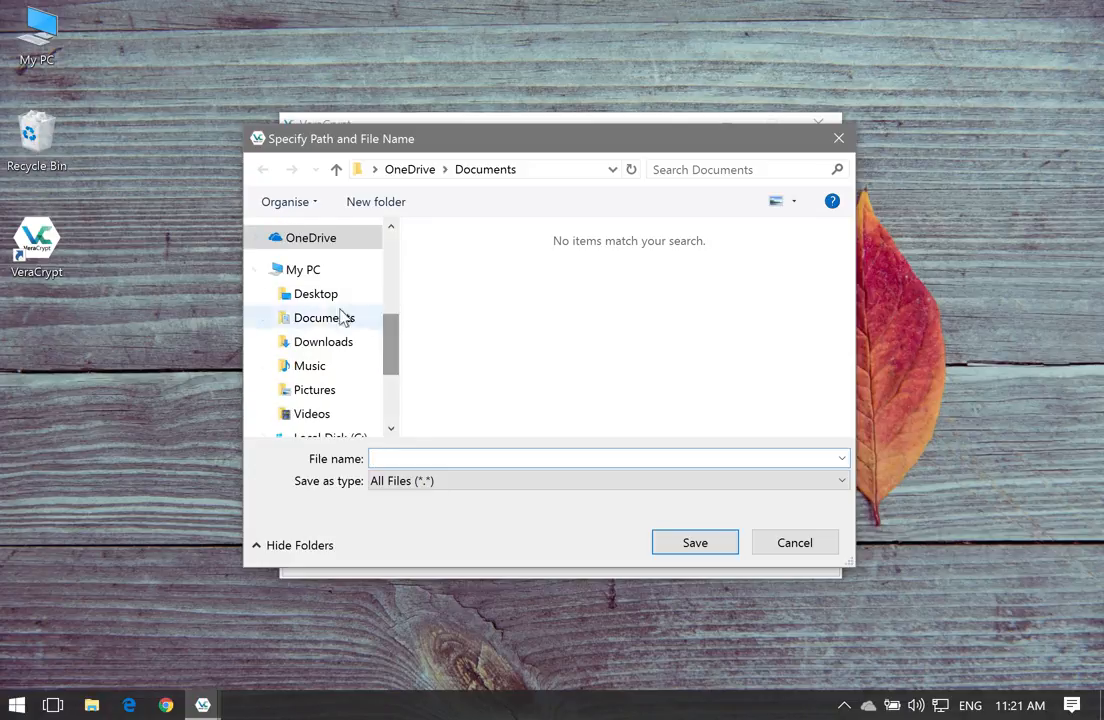
{"action": "left_click", "coordinate": [314, 295]}
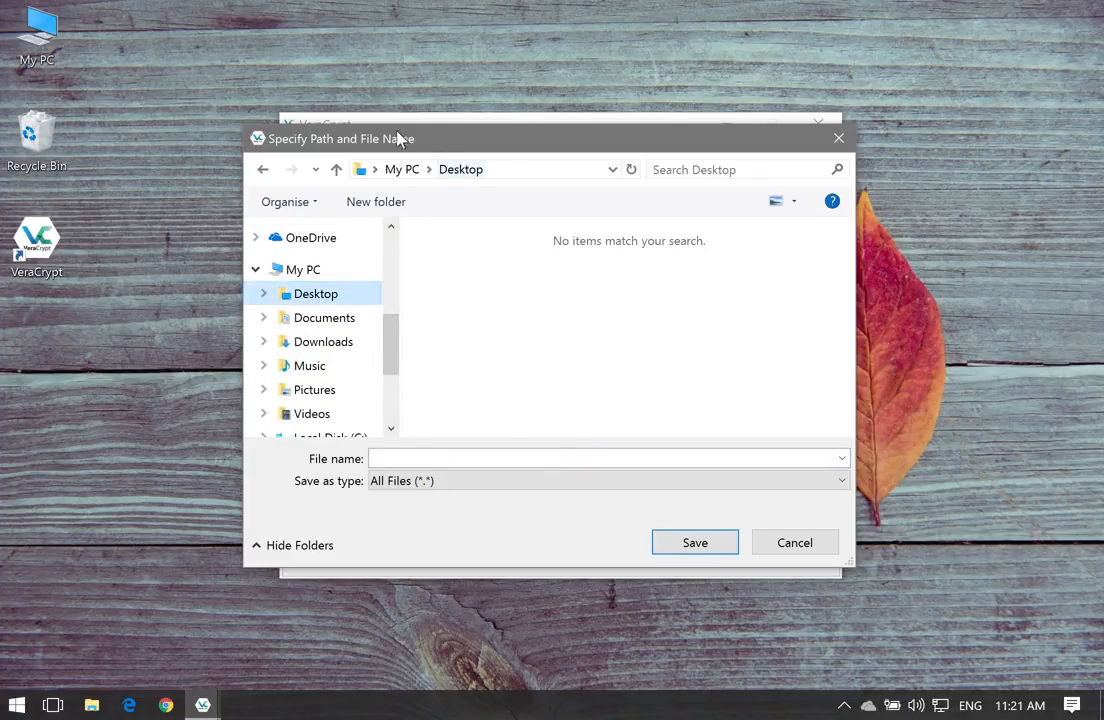
{"action": "left_click", "coordinate": [417, 459]}
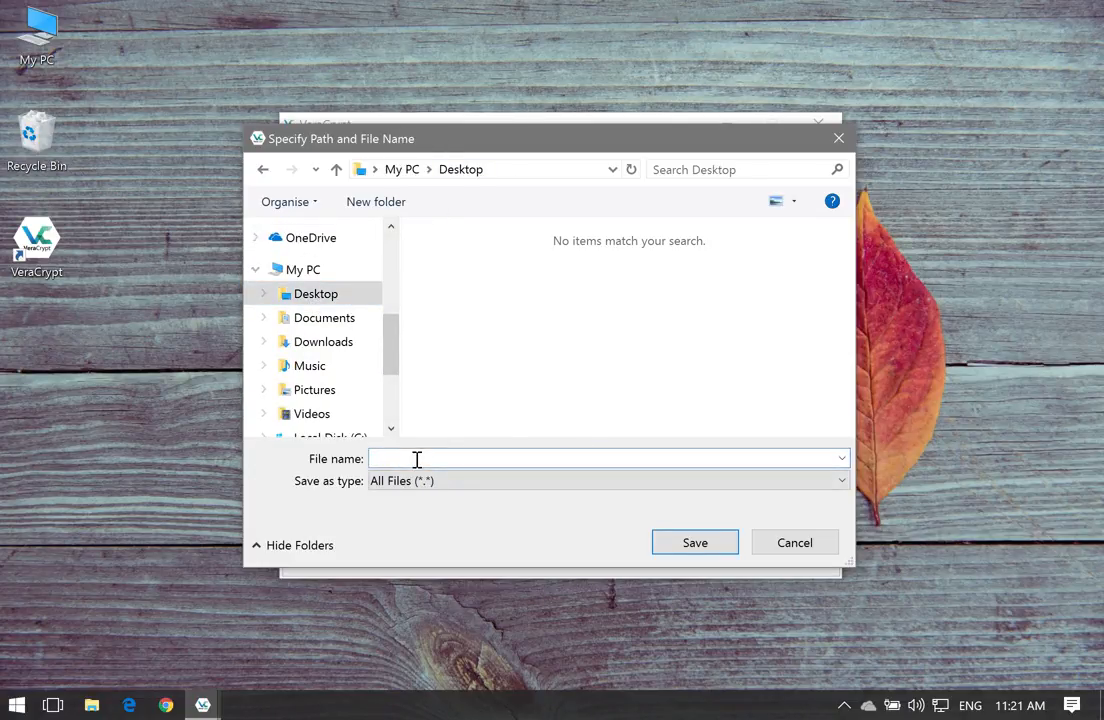
{"action": "type", "text": "Windows Temp.dat"}
Try Paris.jpg as the container's file name instead
{"action": "left_click_drag", "start_coordinate": [485, 458], "coordinate": [360, 452]}
{"action": "left_click", "coordinate": [512, 457]}
{"action": "left_click_drag", "start_coordinate": [483, 456], "coordinate": [362, 453]}
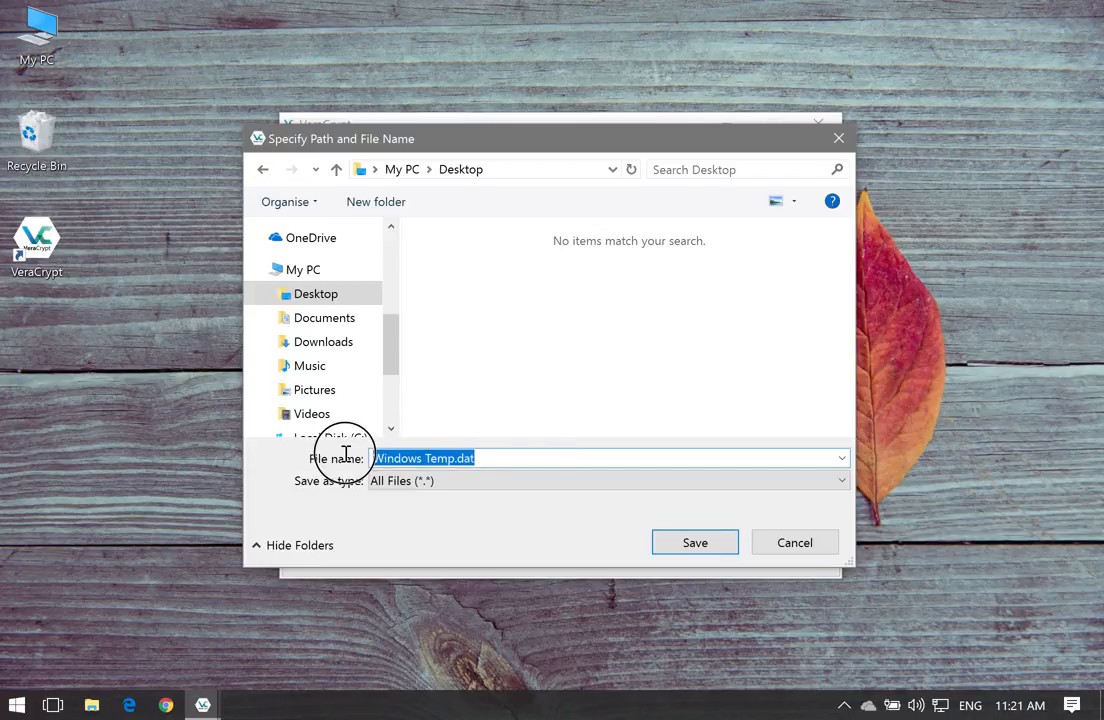
{"action": "type", "text": "Paris.jpg"}
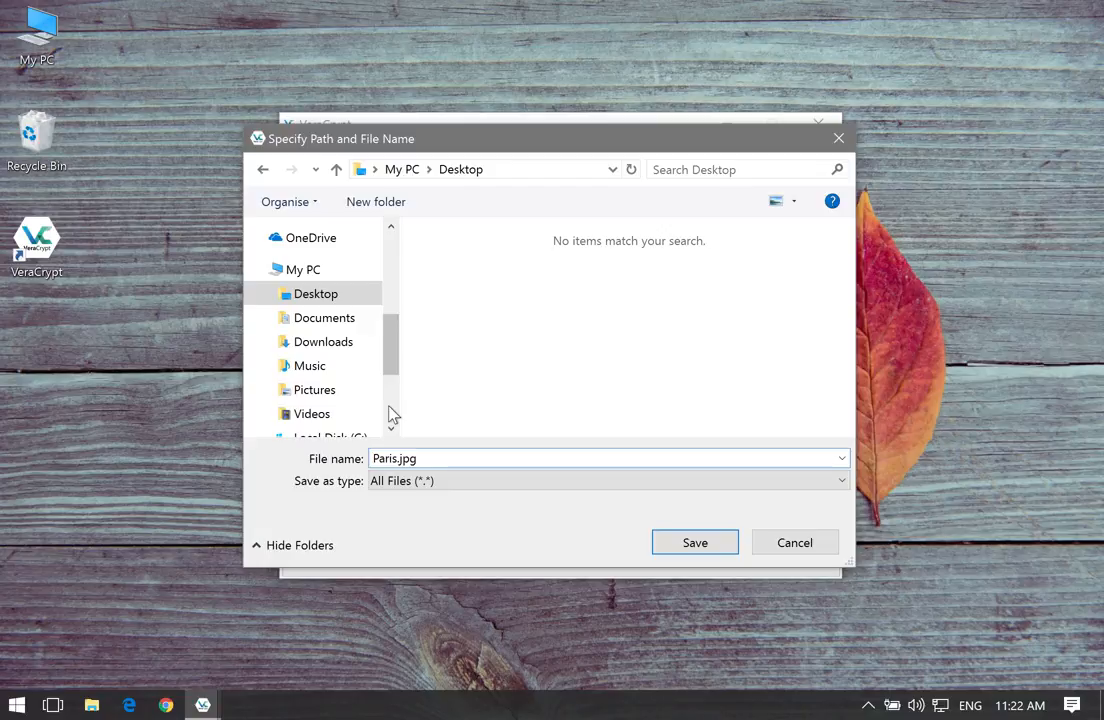
Name the container file Windows Temp.dat again, save the choice and accept it as the volume location
{"action": "left_click_drag", "start_coordinate": [432, 455], "coordinate": [330, 458]}
{"action": "type", "text": "W"}
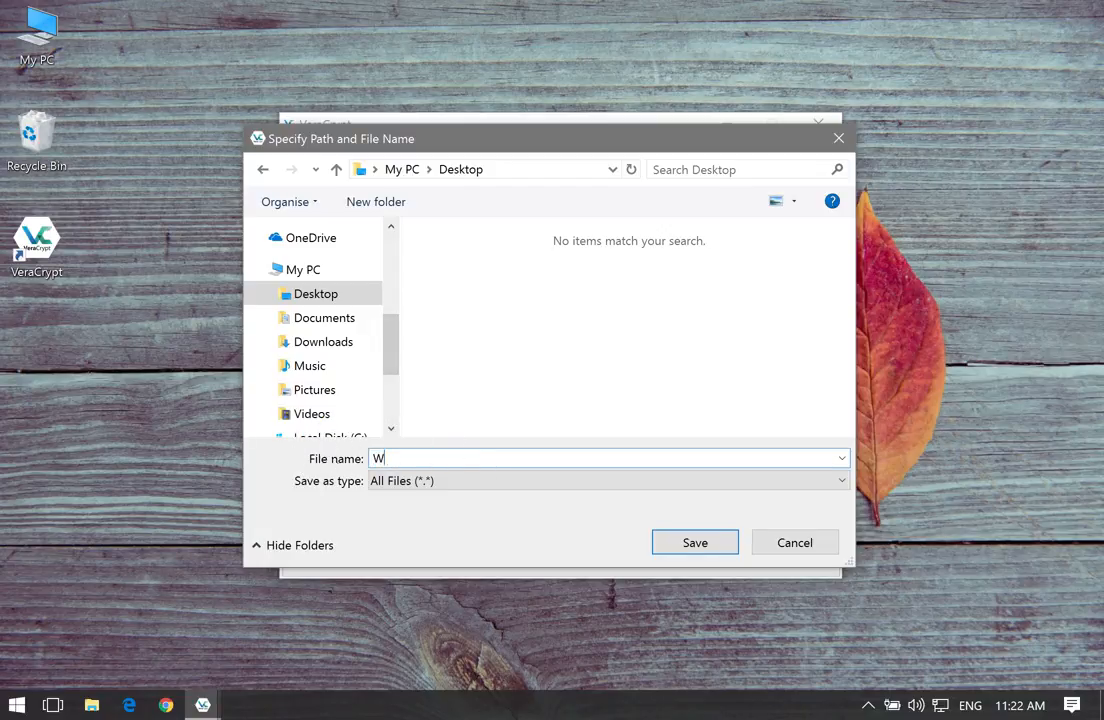
{"action": "type", "text": "indows Temp.dat"}
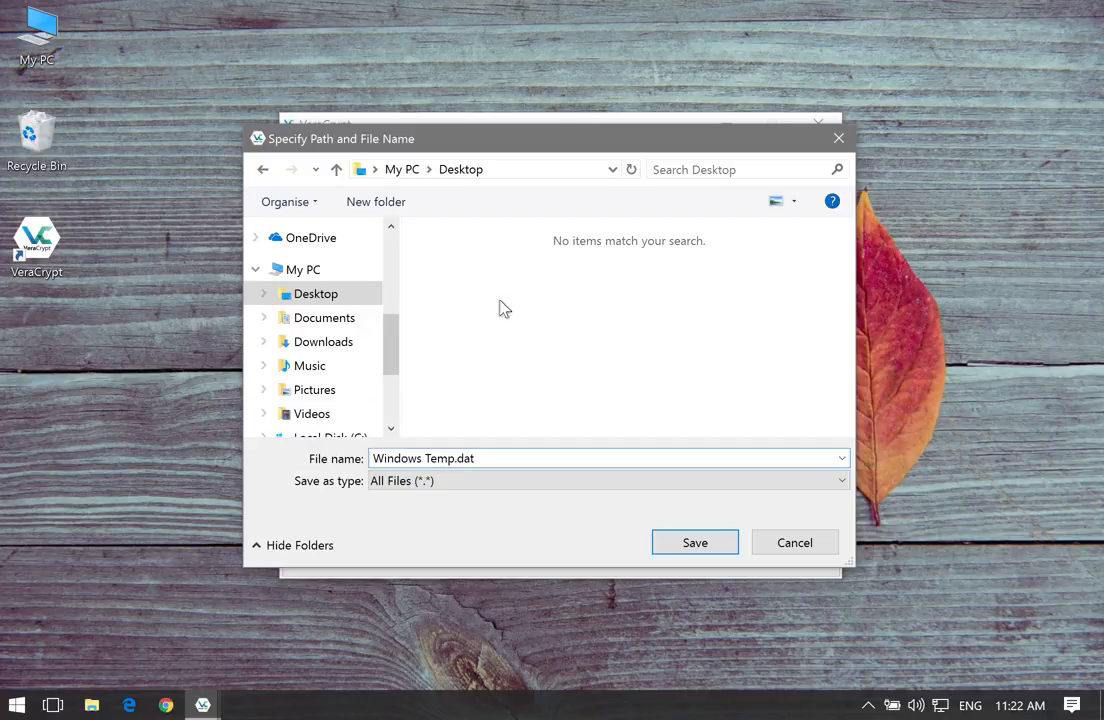
{"action": "left_click", "coordinate": [710, 547]}
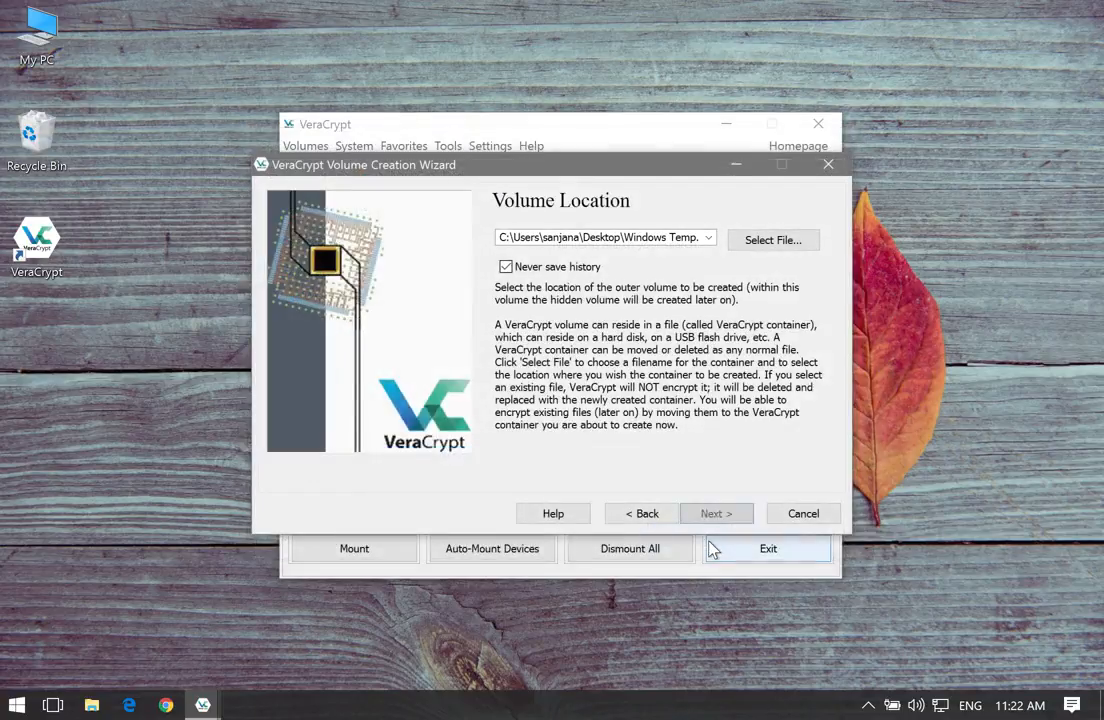
{"action": "left_click", "coordinate": [657, 238]}
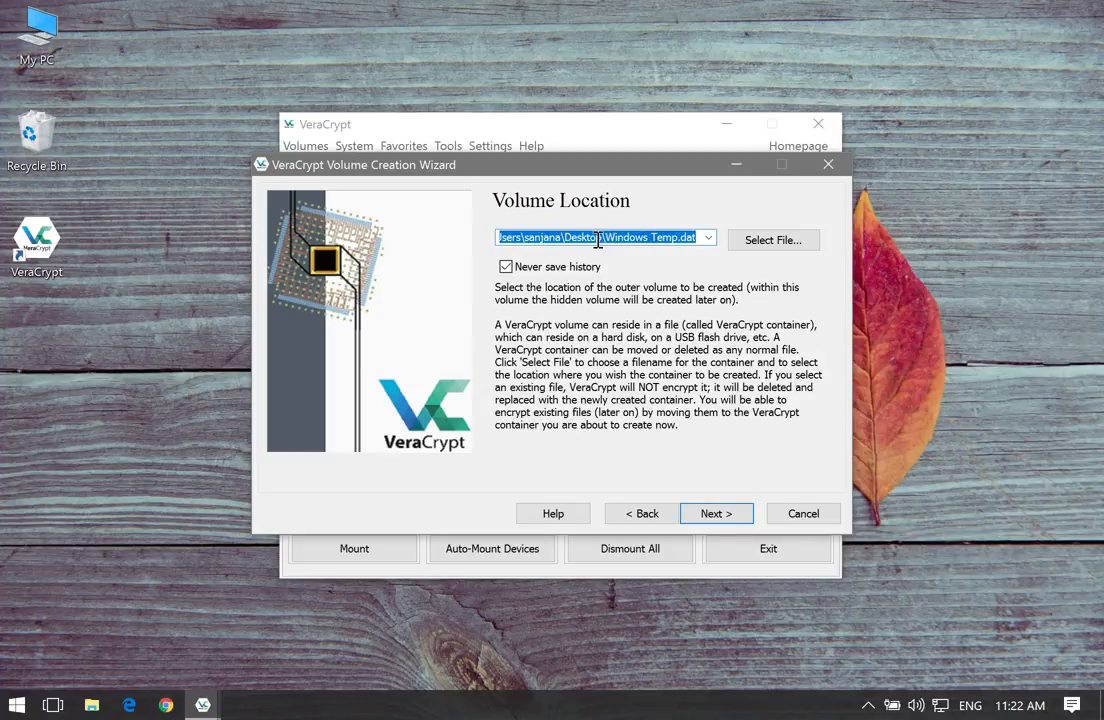
{"action": "left_click", "coordinate": [716, 514]}
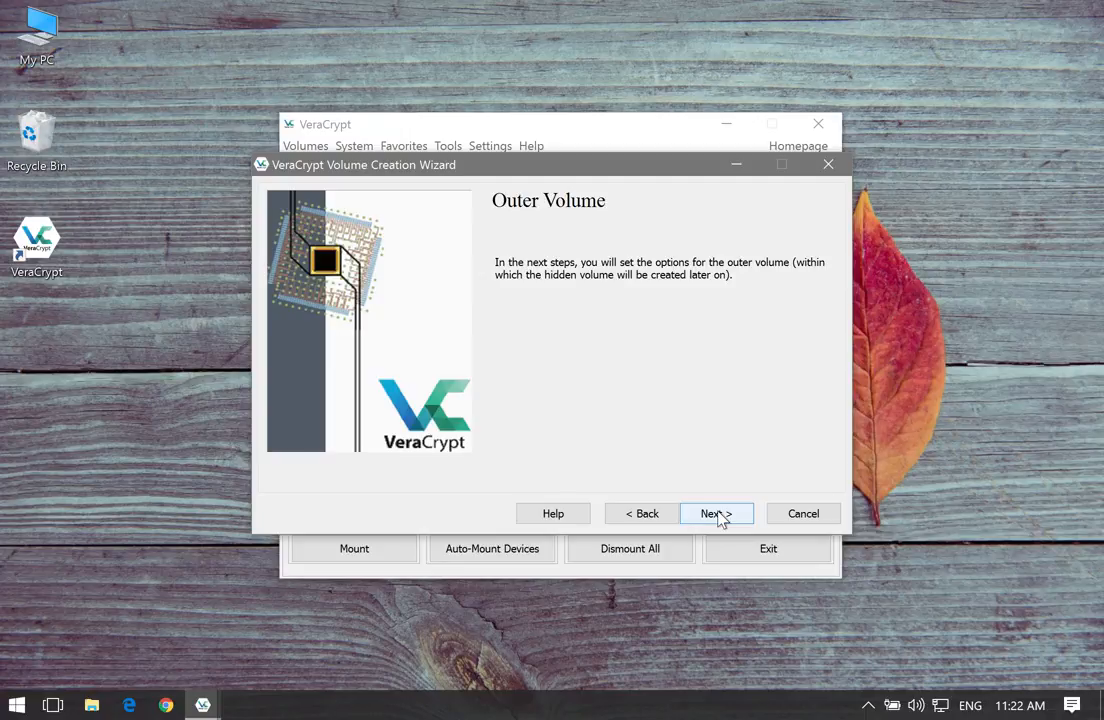
Keep AES encryption and the SHA-512 hash for the outer volume and set its size to 200 MB
{"action": "left_click", "coordinate": [717, 519]}
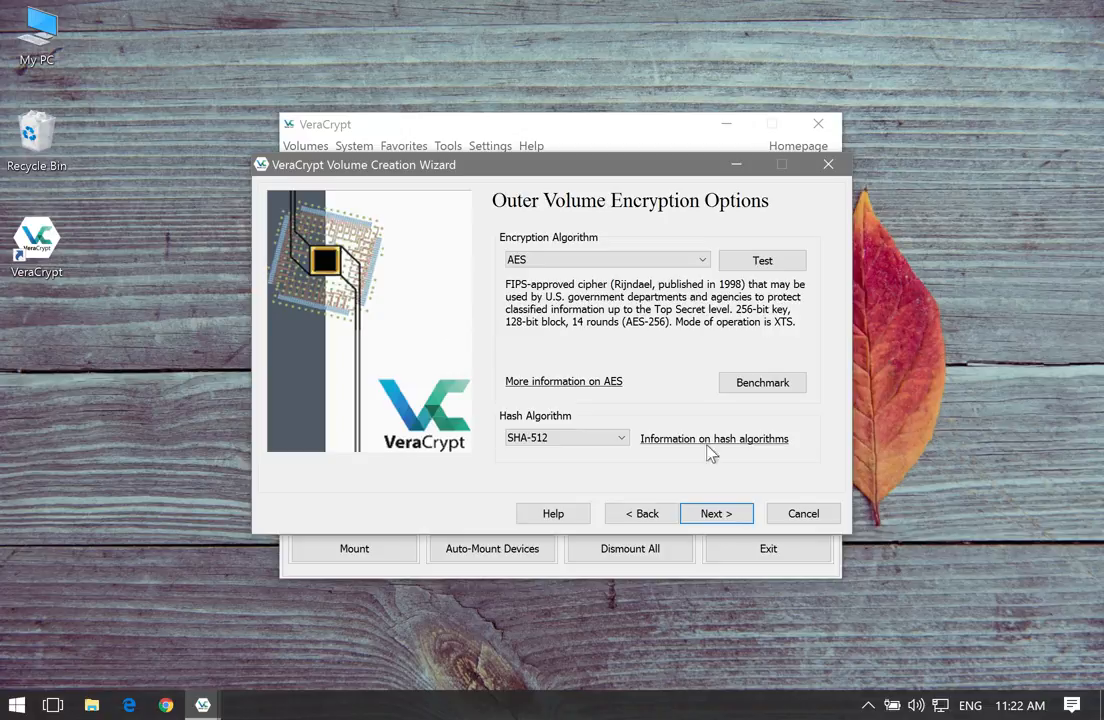
{"action": "left_click", "coordinate": [716, 513]}
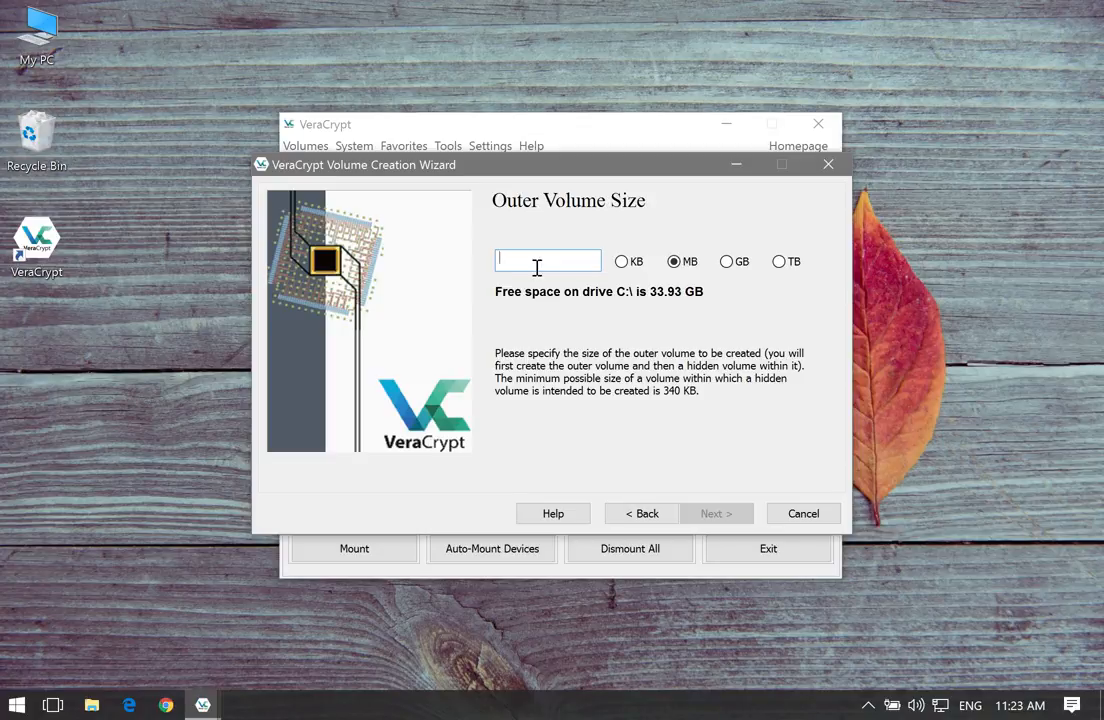
{"action": "type", "text": "200"}
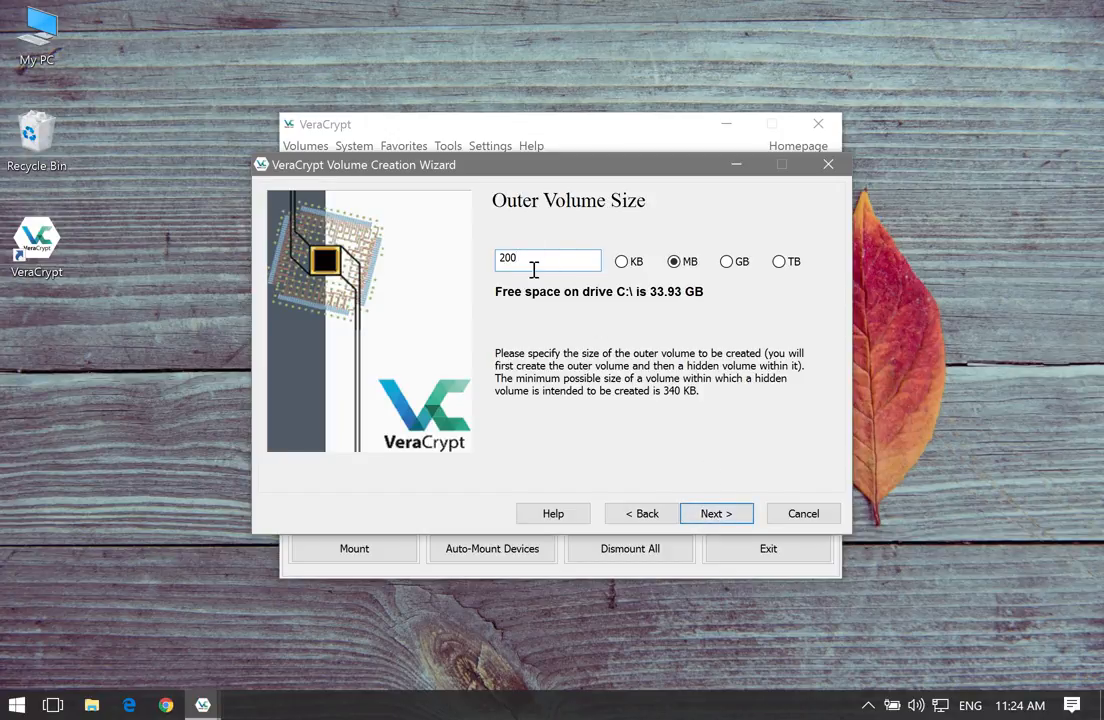
{"action": "left_click", "coordinate": [716, 514]}
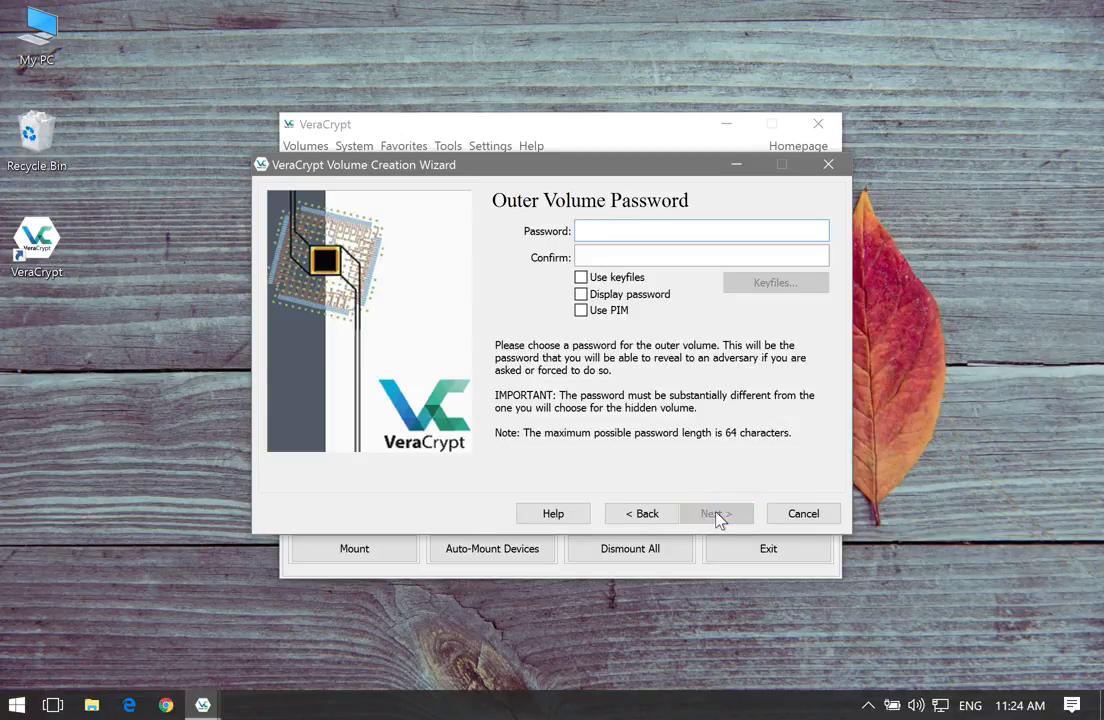
Enter and confirm the outer volume password, toggle its display on and off, and accept using a short password
{"action": "type", "text": "••••••••••"}
{"action": "key", "text": "Tab"}
{"action": "type", "text": "••••••••••"}
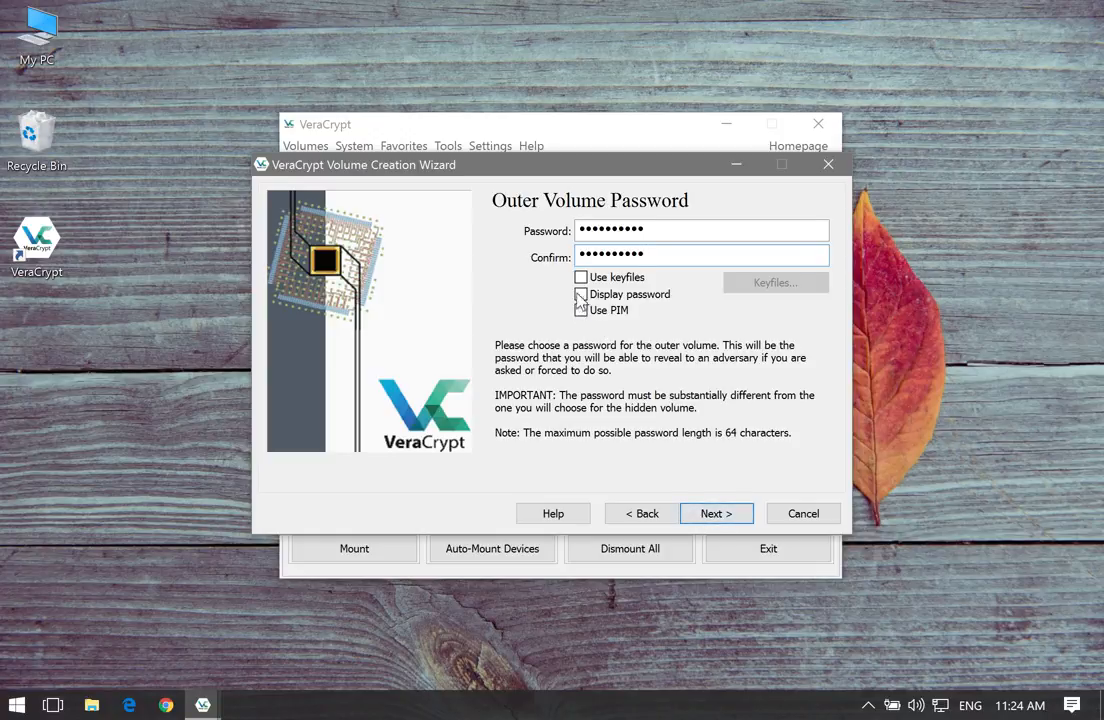
{"action": "left_click", "coordinate": [646, 300]}
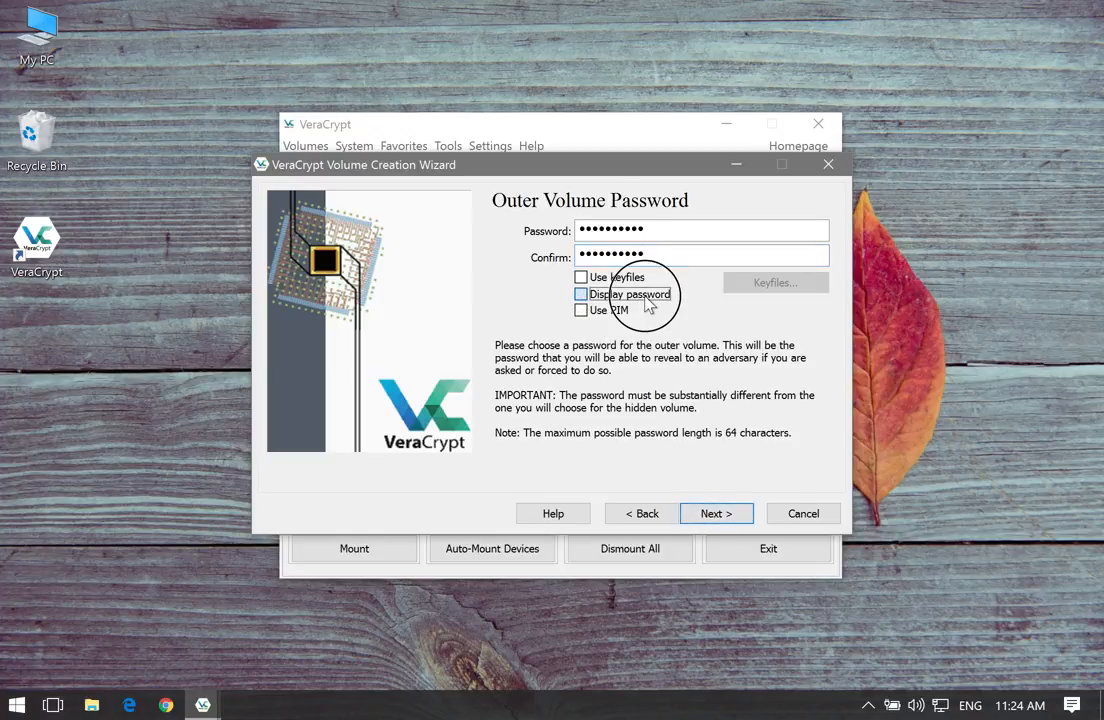
{"action": "left_click", "coordinate": [646, 300]}
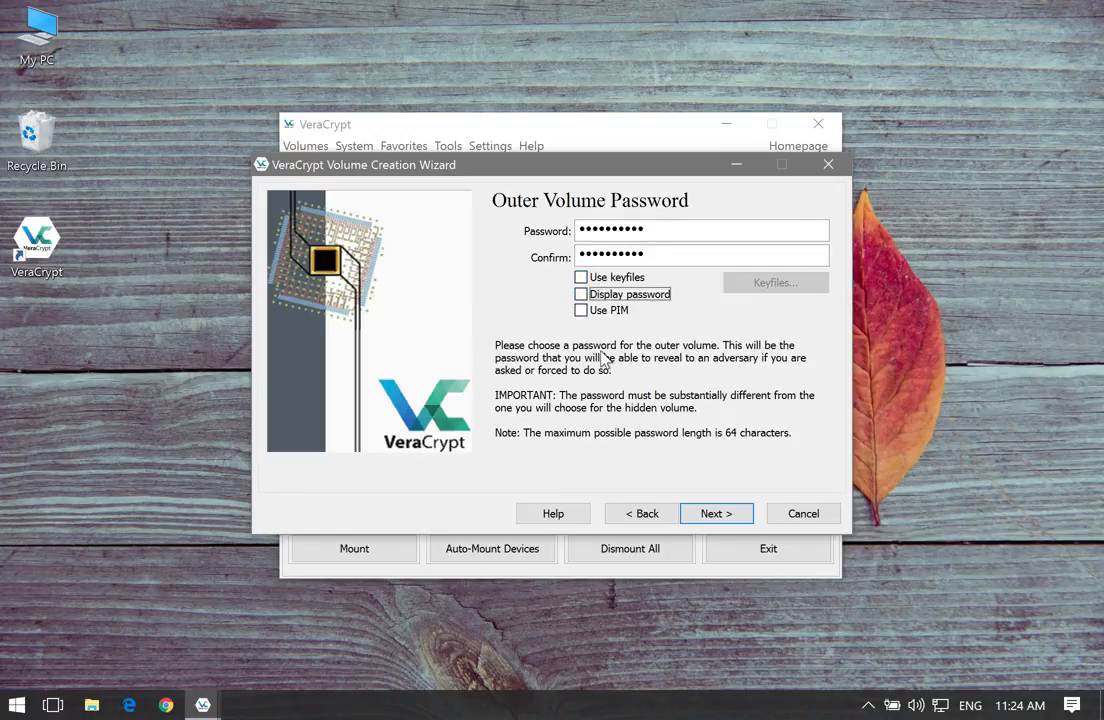
{"action": "left_click", "coordinate": [716, 516]}
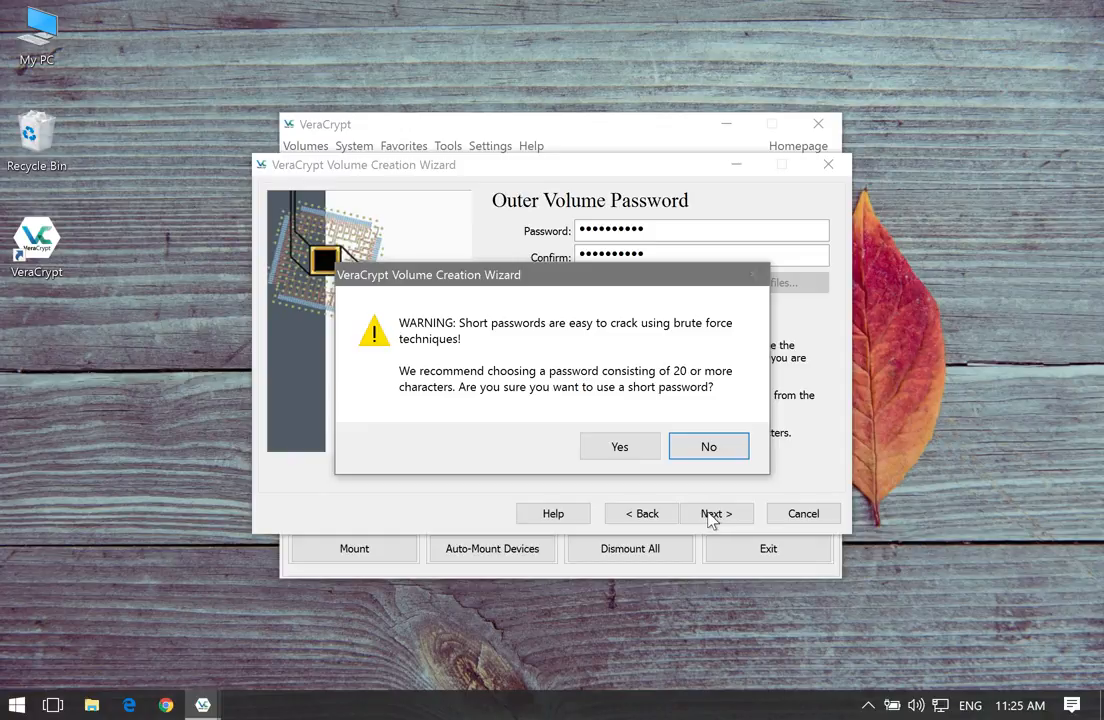
{"action": "left_click", "coordinate": [620, 450]}
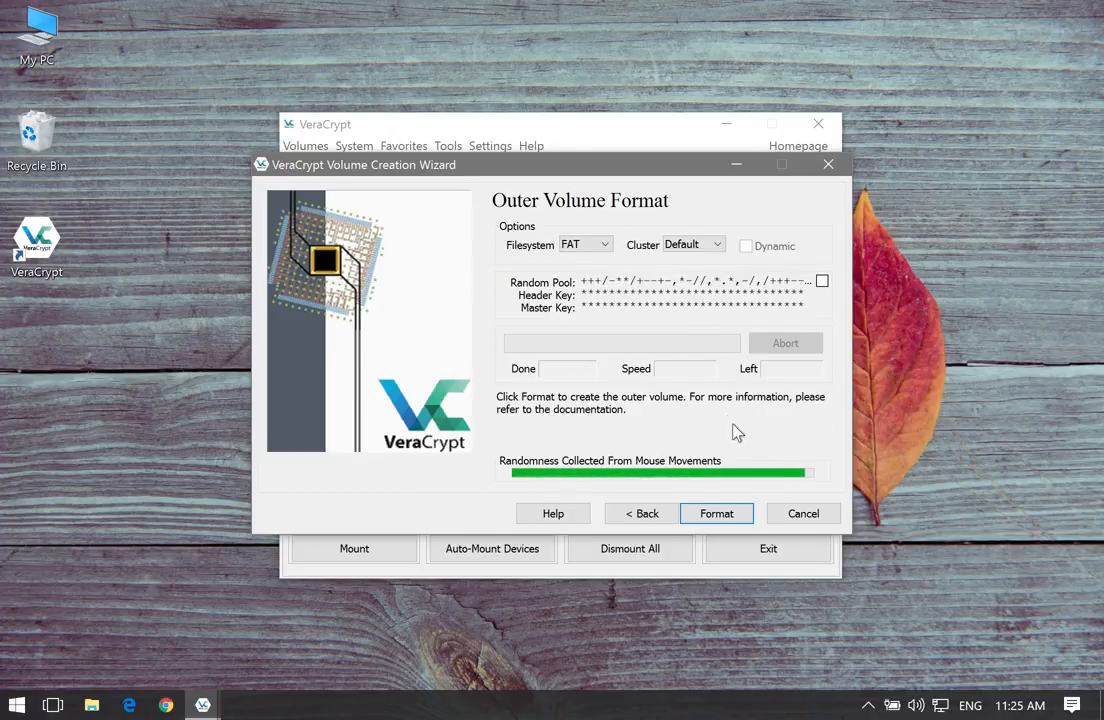
Format the outer volume as FAT with the default cluster size and check the Windows Temp.dat file's details on the desktop
{"action": "left_click", "coordinate": [716, 513]}
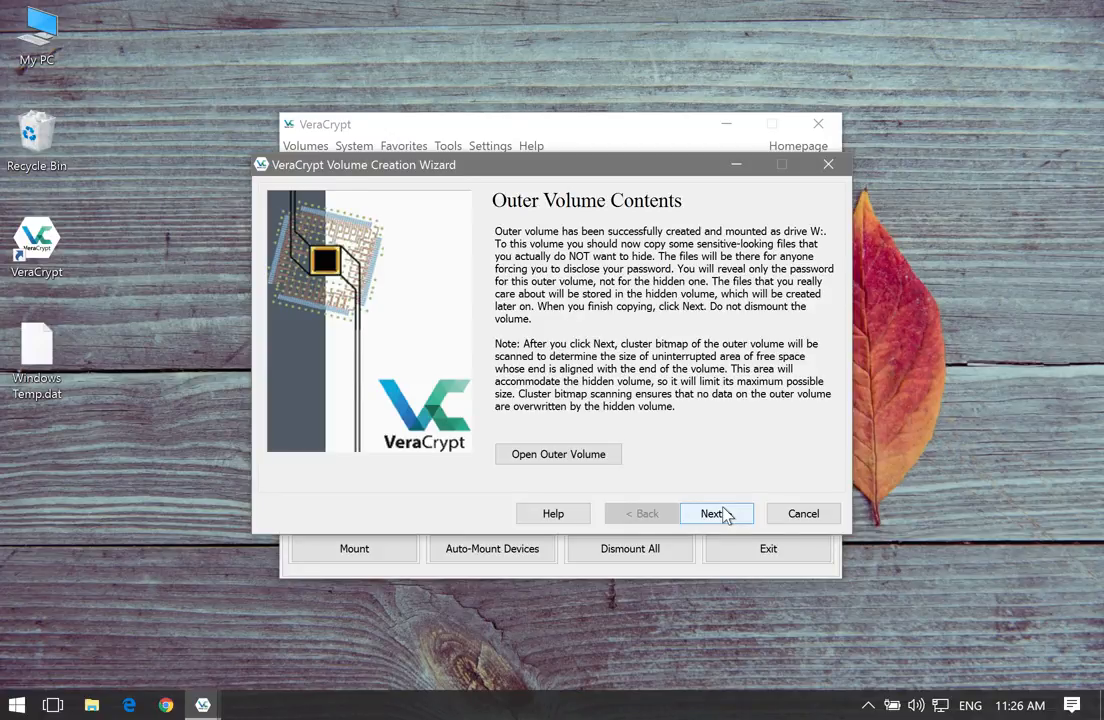
{"action": "left_click", "coordinate": [55, 370]}
{"action": "mouse_move", "coordinate": [55, 370]}
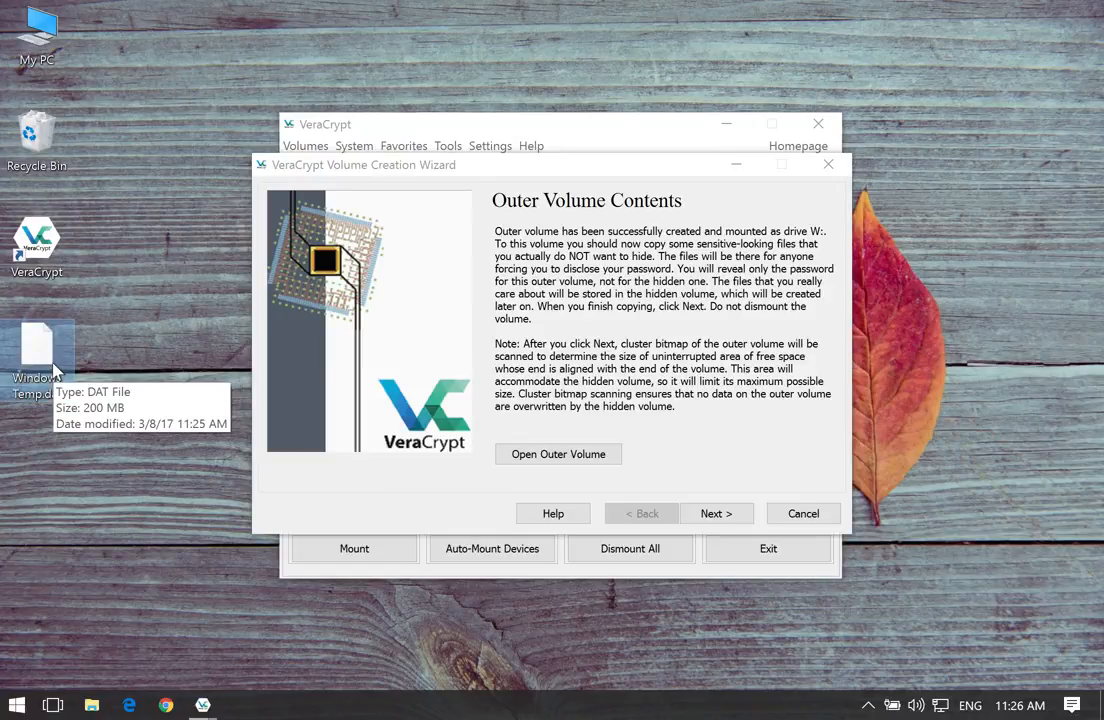
{"action": "left_click", "coordinate": [483, 167]}
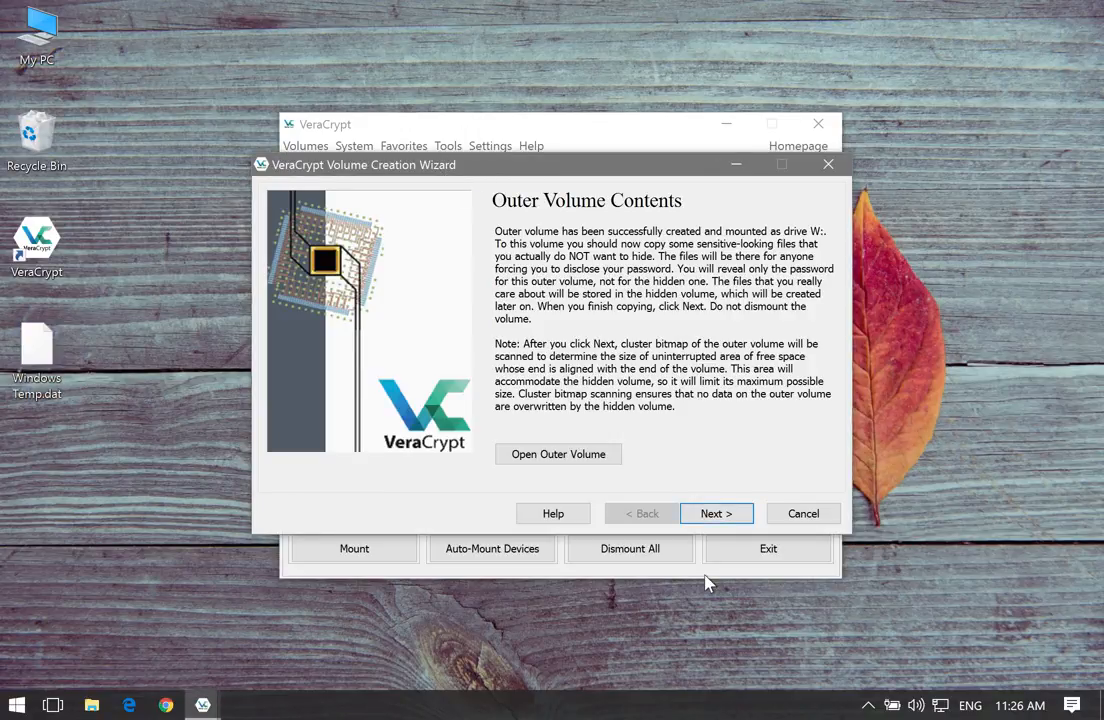
Continue to the hidden volume without copying files to the outer volume, allowing VeraCrypt to make changes to the device
{"action": "left_click", "coordinate": [716, 515]}
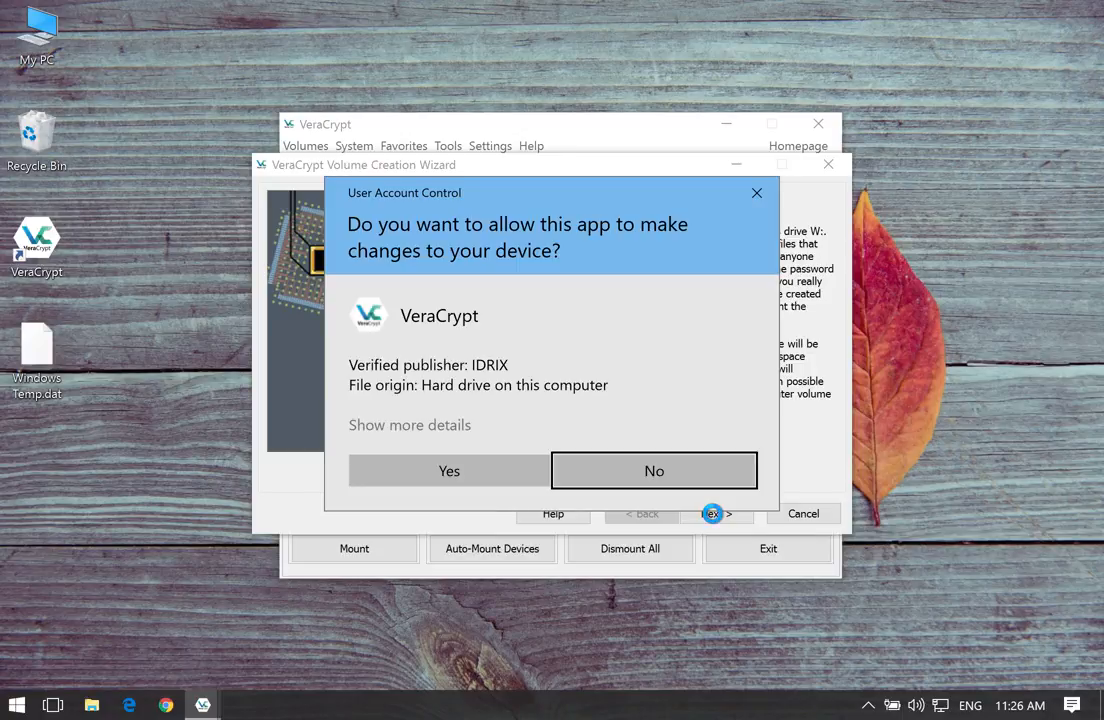
{"action": "left_click", "coordinate": [452, 474]}
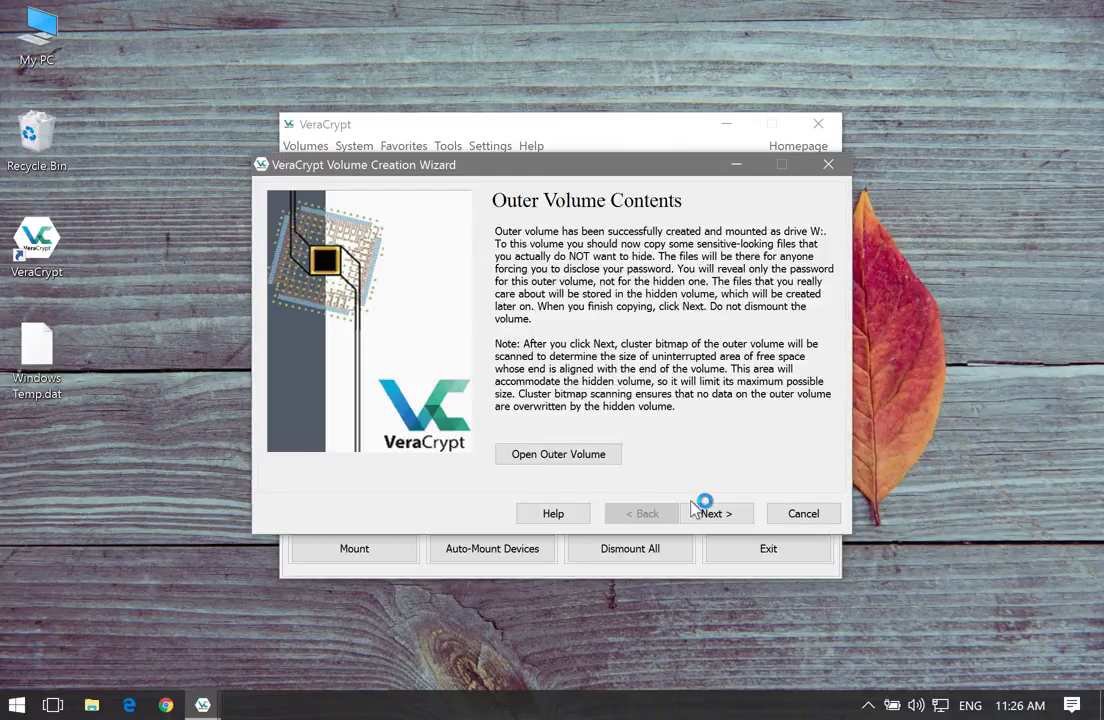
{"action": "left_click", "coordinate": [700, 508]}
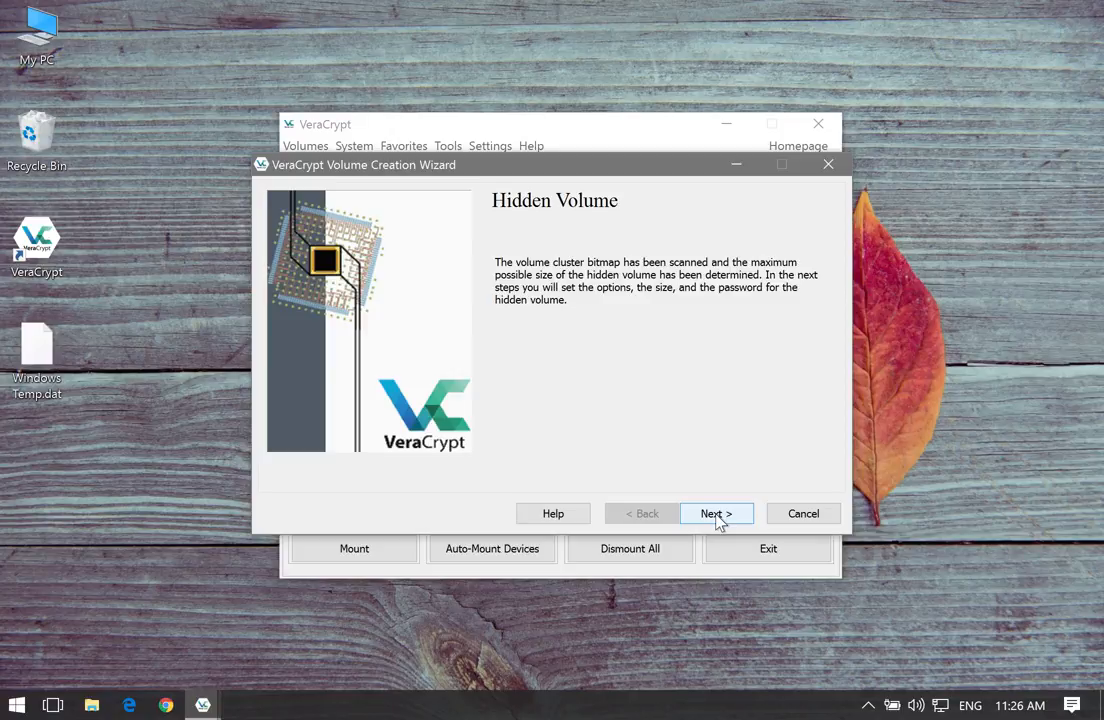
Keep AES encryption and the SHA-512 hash for the hidden volume and set its size to 100 MB
{"action": "left_click", "coordinate": [716, 516]}
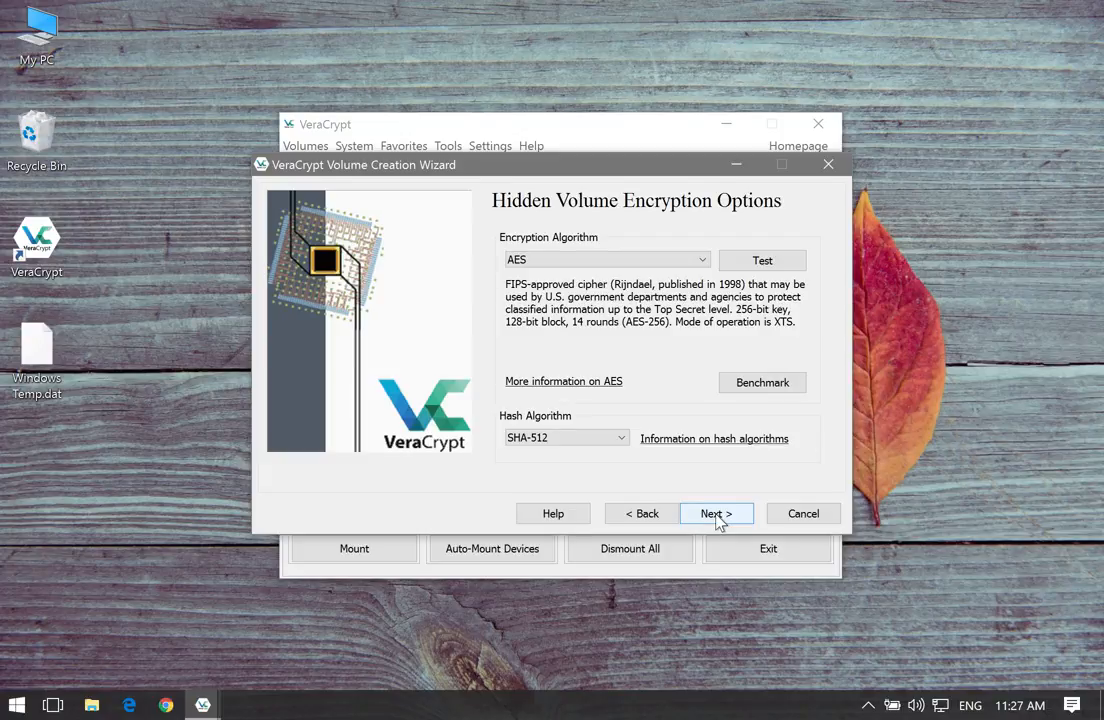
{"action": "left_click", "coordinate": [716, 516]}
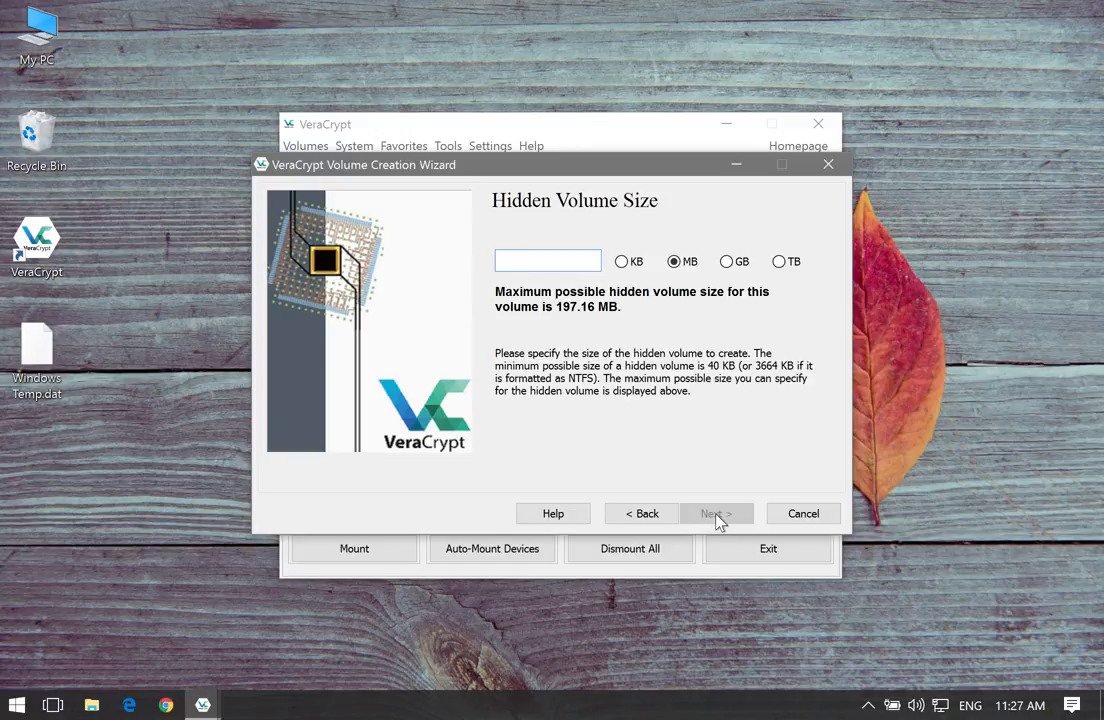
{"action": "type", "text": "100"}
{"action": "left_click", "coordinate": [720, 518]}
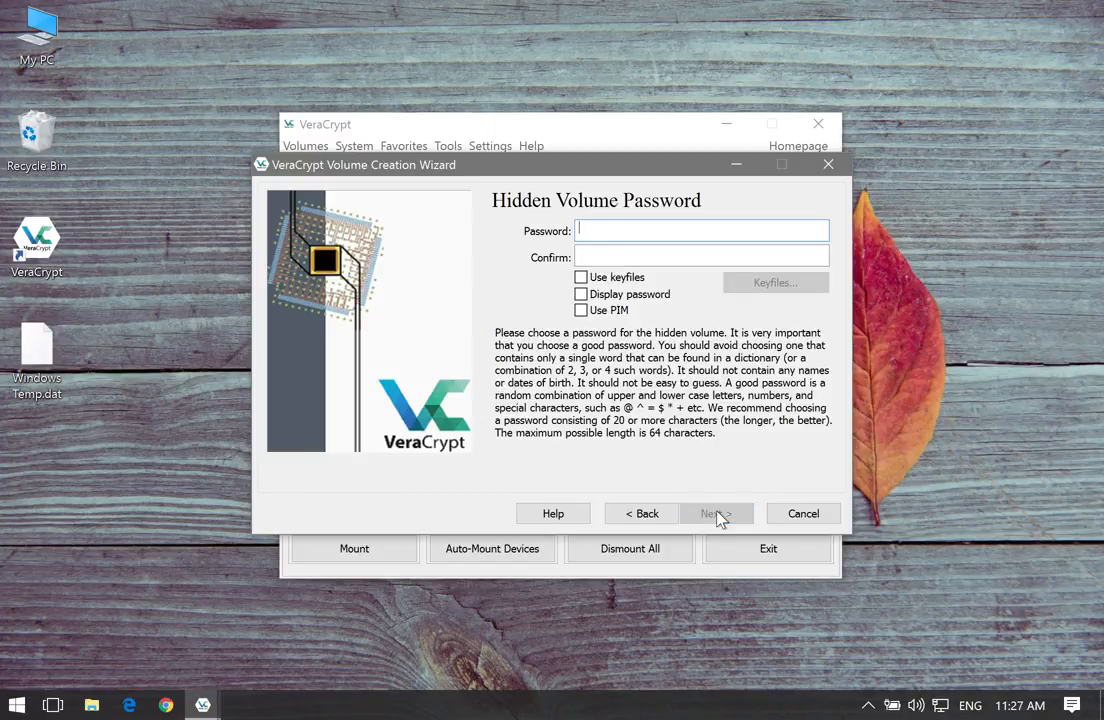
Enter and confirm the hidden volume password and accept using a short password
{"action": "type", "text": "***********"}
{"action": "key", "text": "Tab"}
{"action": "type", "text": "***********"}
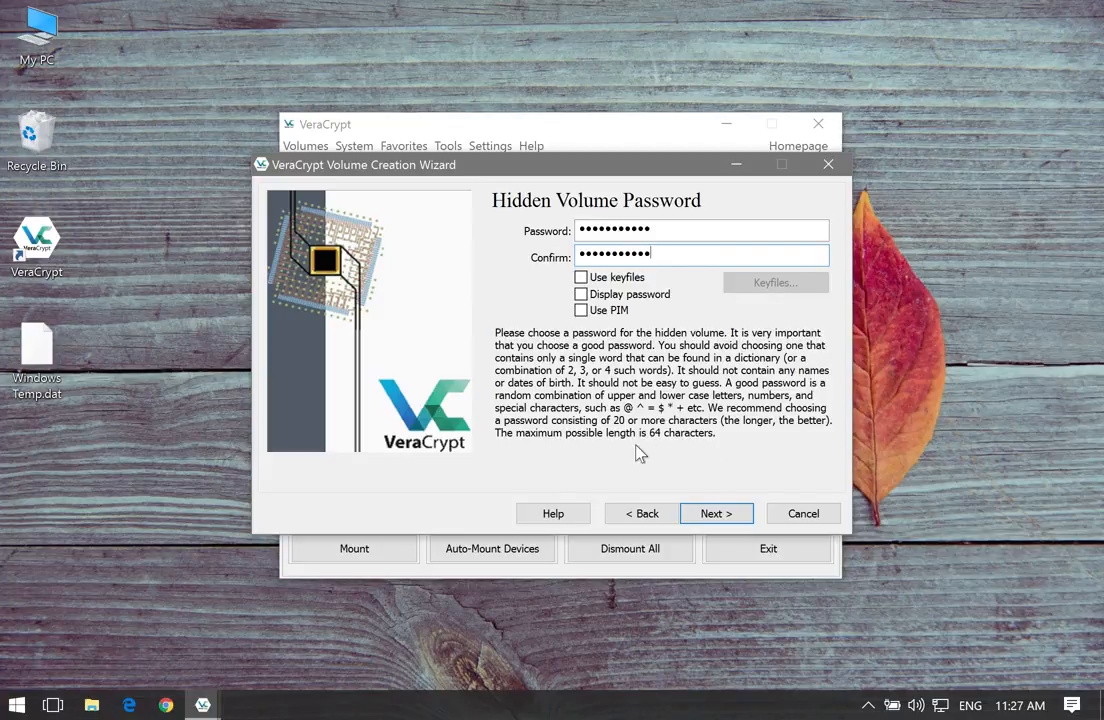
{"action": "left_click", "coordinate": [716, 520]}
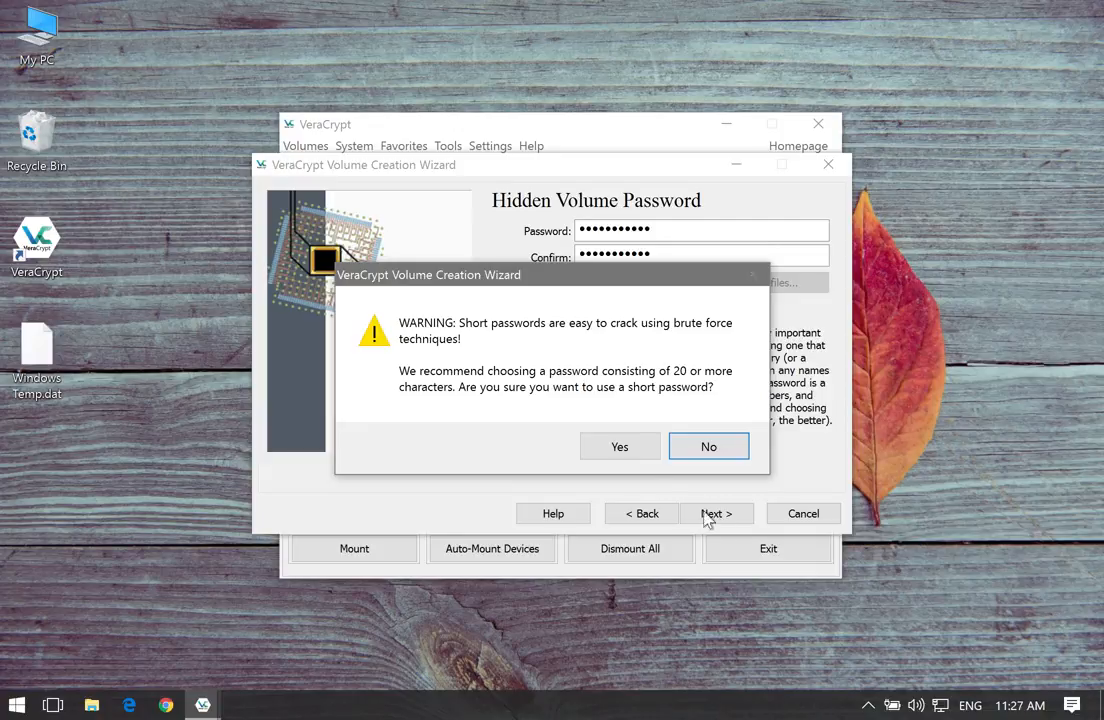
{"action": "left_click", "coordinate": [622, 448]}
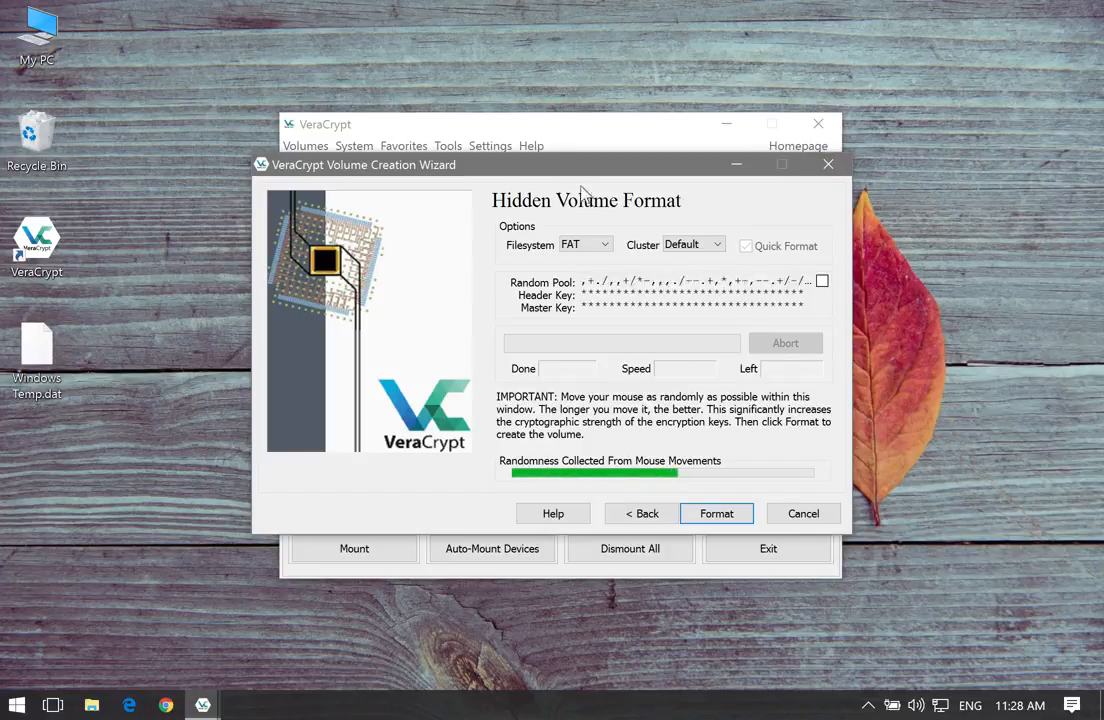
Format the hidden volume as FAT with the default cluster size and acknowledge the hidden volume protection notice
{"action": "left_click", "coordinate": [721, 516]}
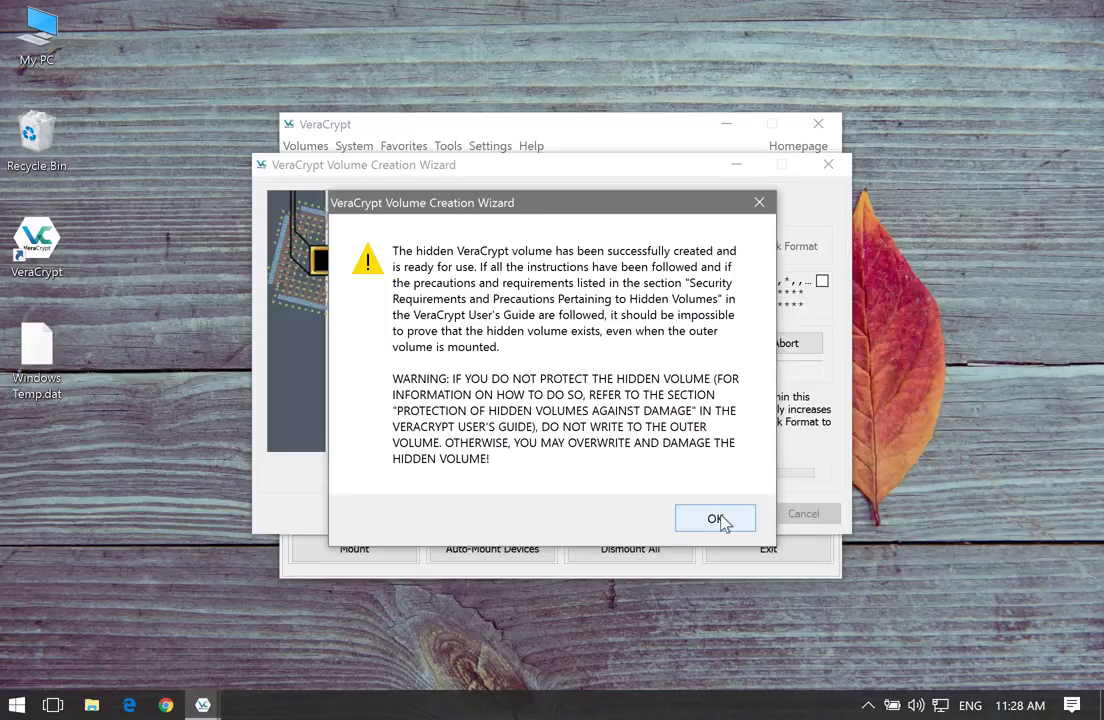
{"action": "left_click", "coordinate": [716, 519]}
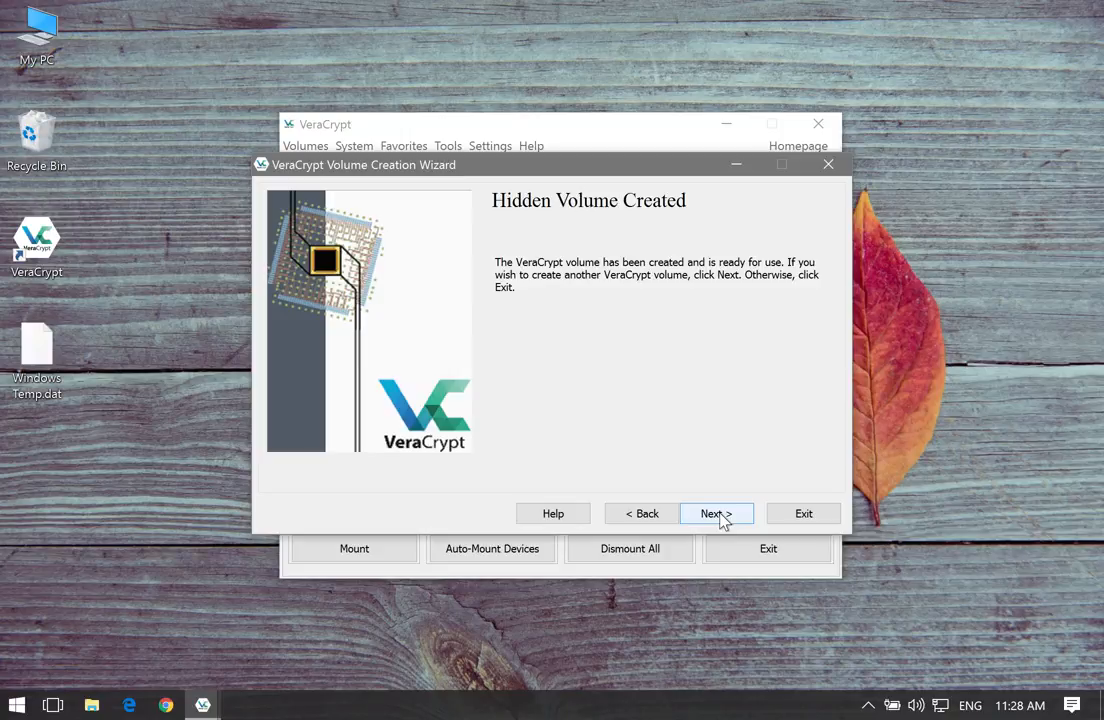
Leave the volume creation wizard without creating another volume and return to the main VeraCrypt window
{"action": "left_click", "coordinate": [716, 514]}
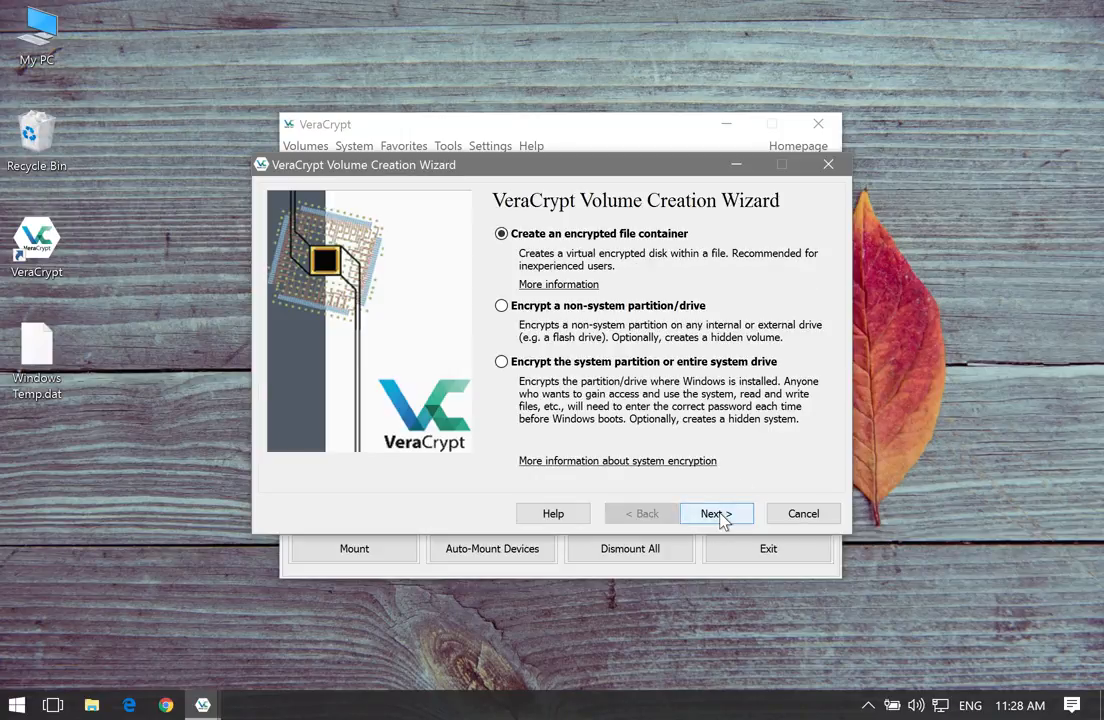
{"action": "left_click", "coordinate": [801, 514]}
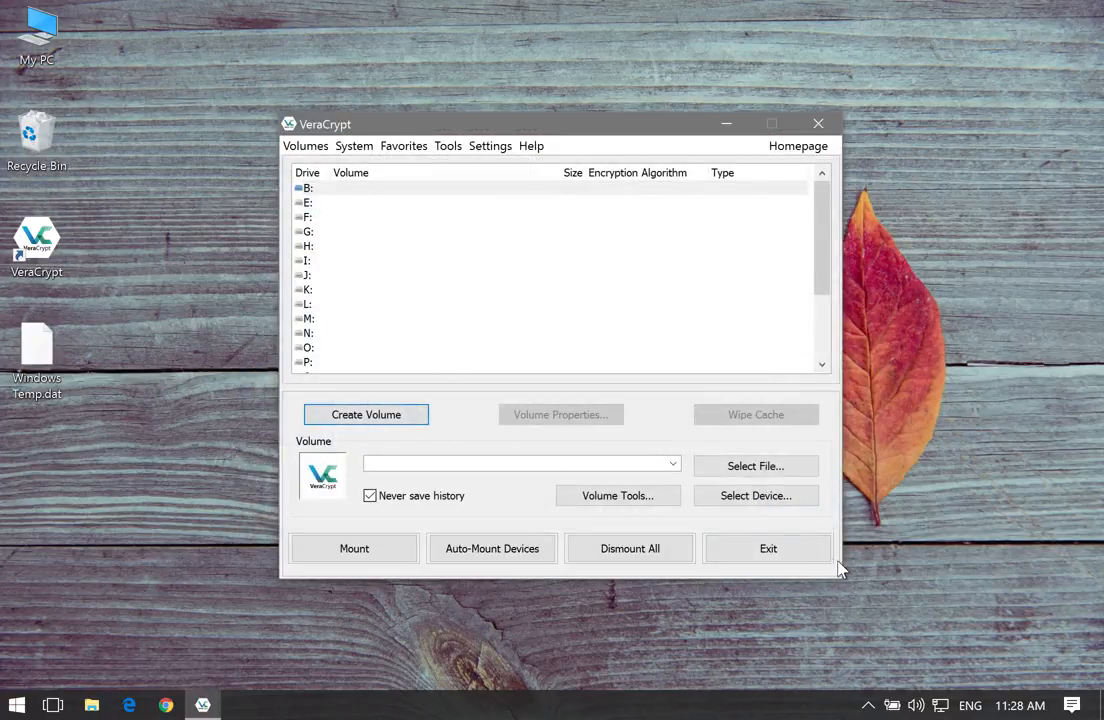
{"action": "left_click_drag", "start_coordinate": [544, 125], "coordinate": [523, 123]}
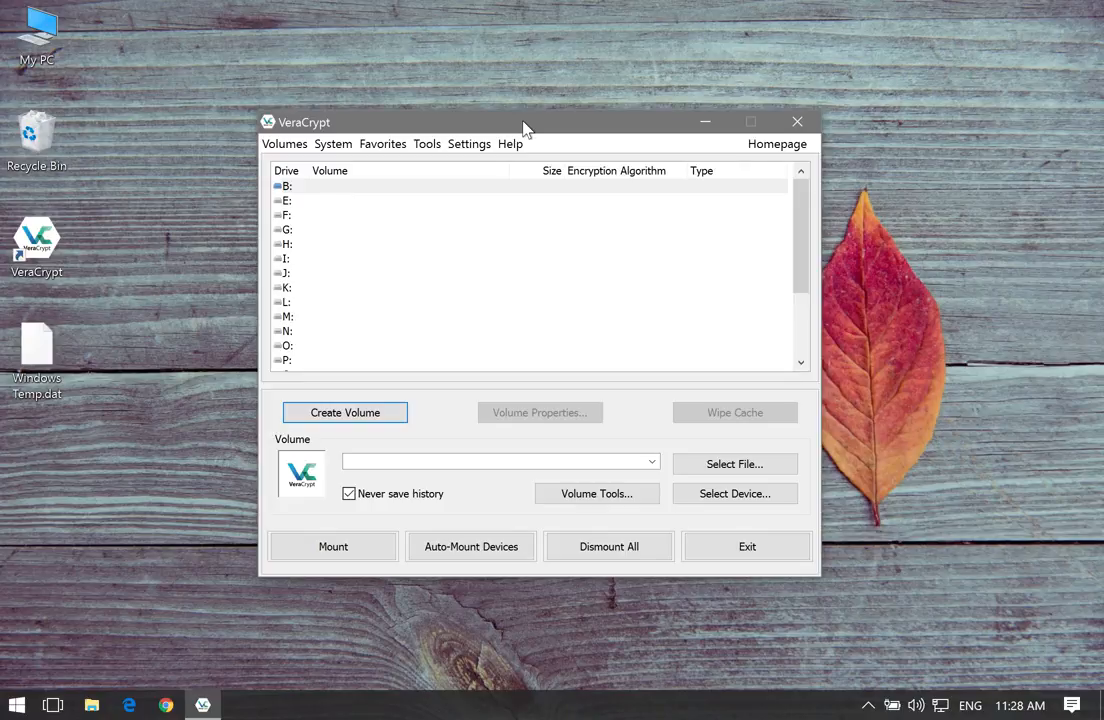
Check the type and size details of the Windows Temp.dat container file on the desktop
{"action": "left_click", "coordinate": [17, 345]}
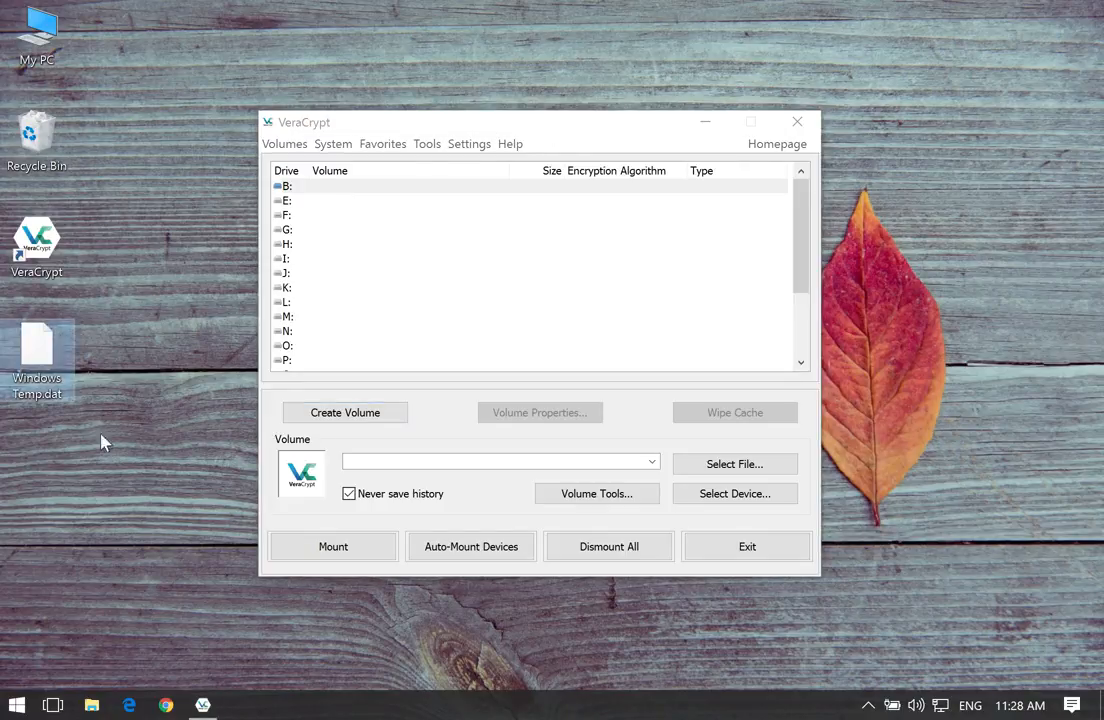
{"action": "mouse_move", "coordinate": [42, 381]}
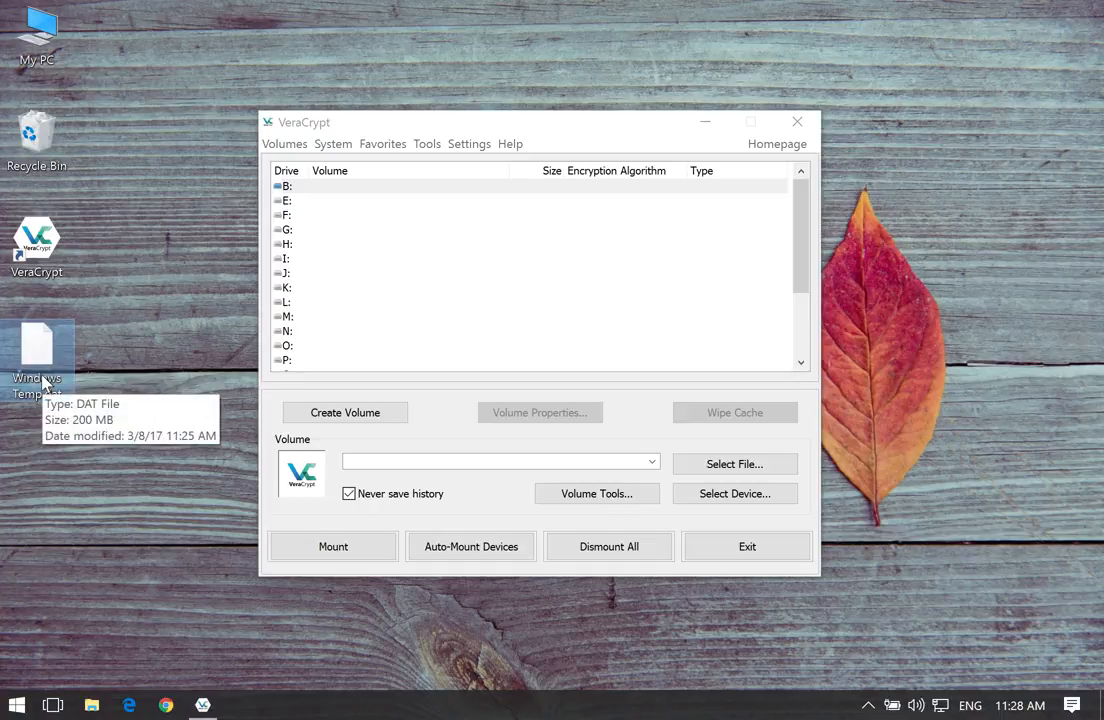
{"action": "left_click", "coordinate": [554, 128]}
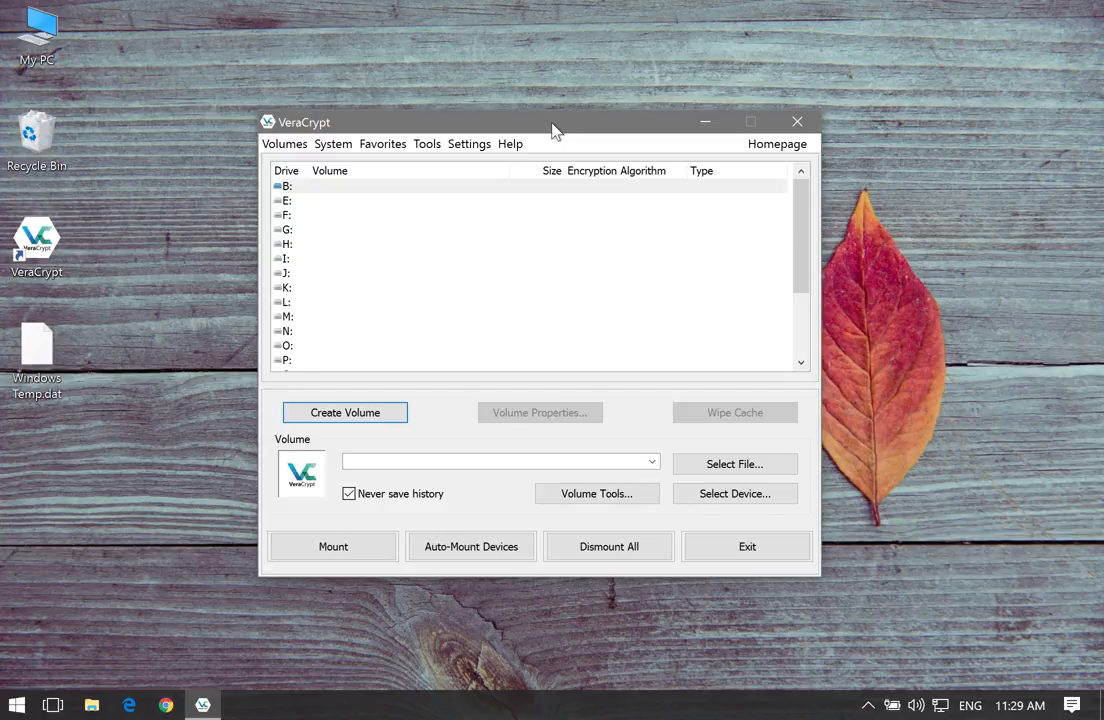
Choose drive letter B: and select Windows Temp.dat in the Desktop folder as the volume file
{"action": "left_click", "coordinate": [297, 189]}
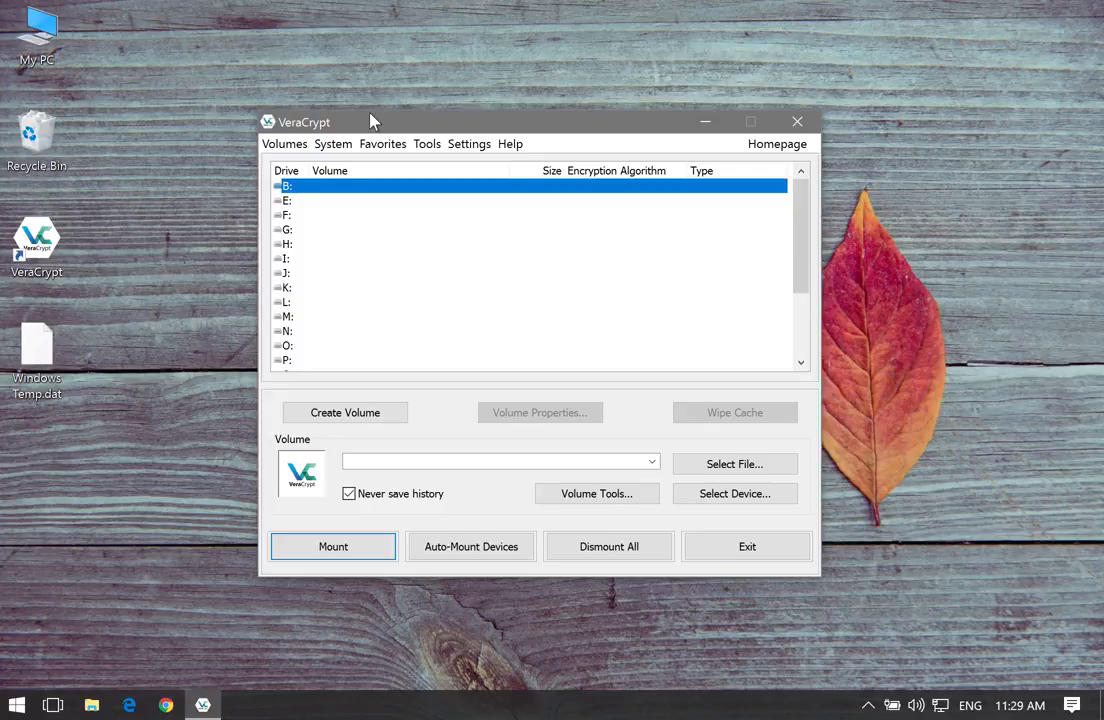
{"action": "left_click_drag", "start_coordinate": [372, 118], "coordinate": [380, 117]}
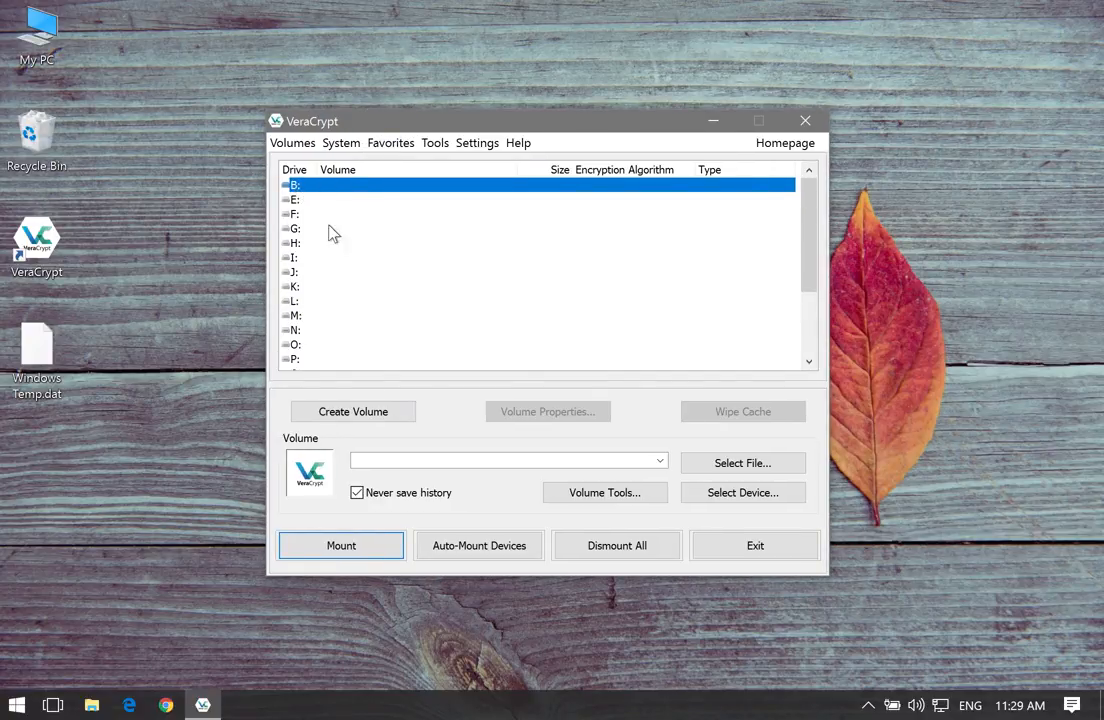
{"action": "left_click", "coordinate": [749, 471]}
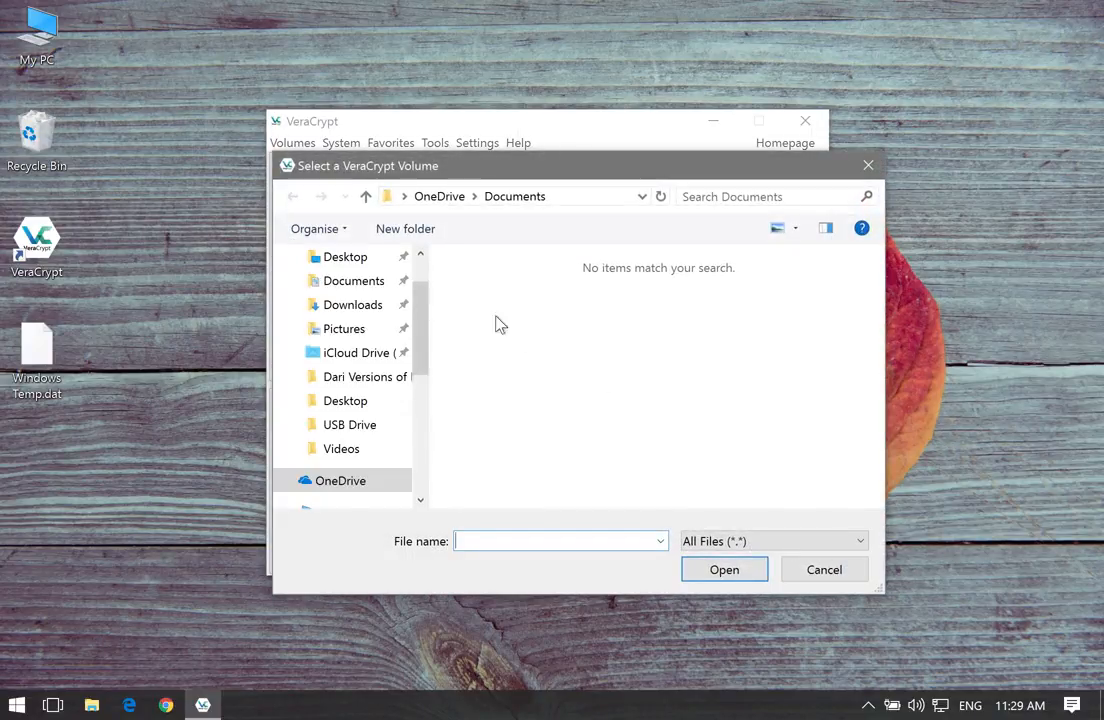
{"action": "left_click_drag", "start_coordinate": [428, 308], "coordinate": [425, 343]}
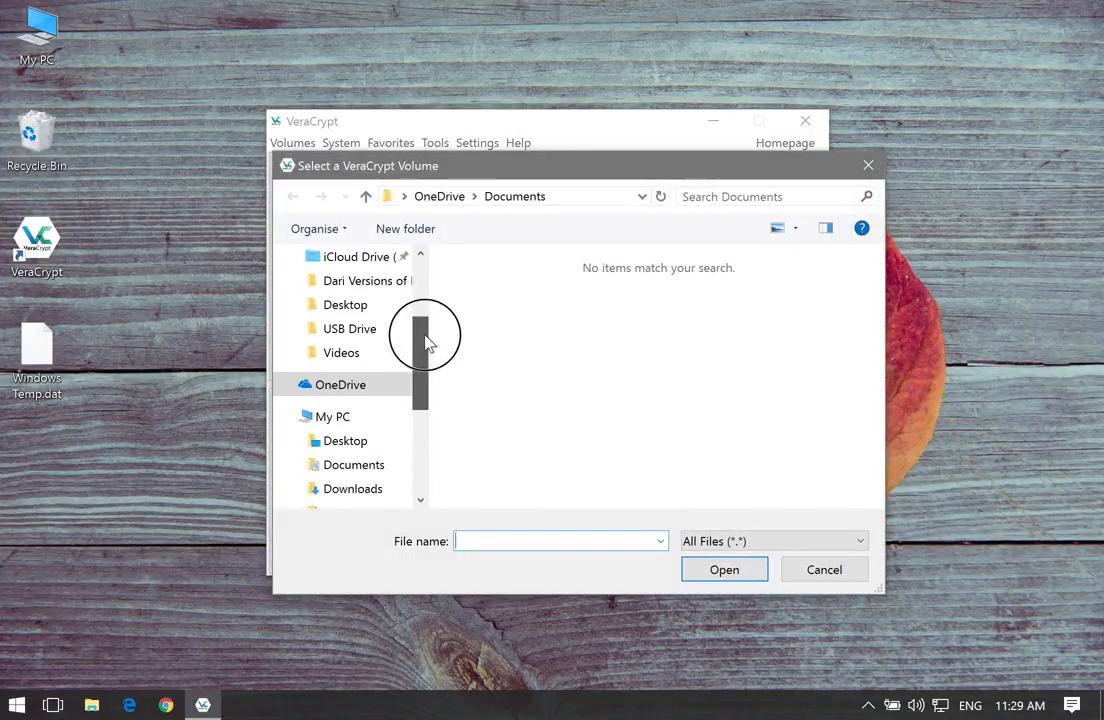
{"action": "left_click", "coordinate": [377, 444]}
{"action": "left_click", "coordinate": [505, 320]}
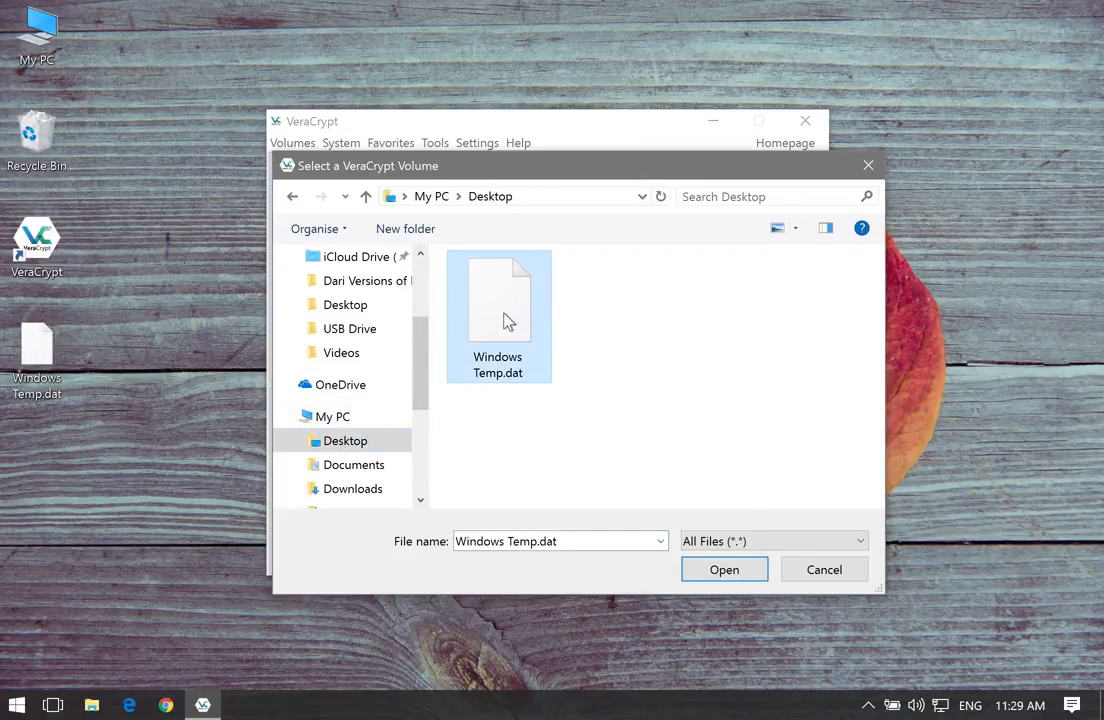
{"action": "left_click", "coordinate": [744, 578]}
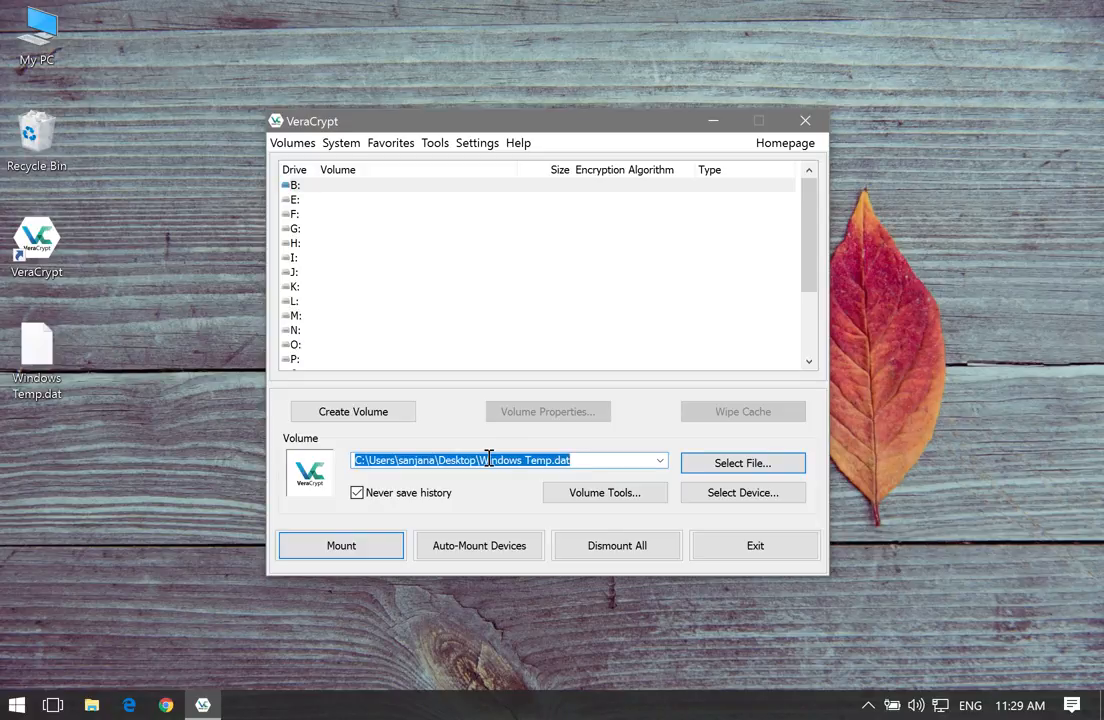
Mount the outer volume of Windows Temp.dat on drive B: using the outer volume password
{"action": "left_click", "coordinate": [330, 549]}
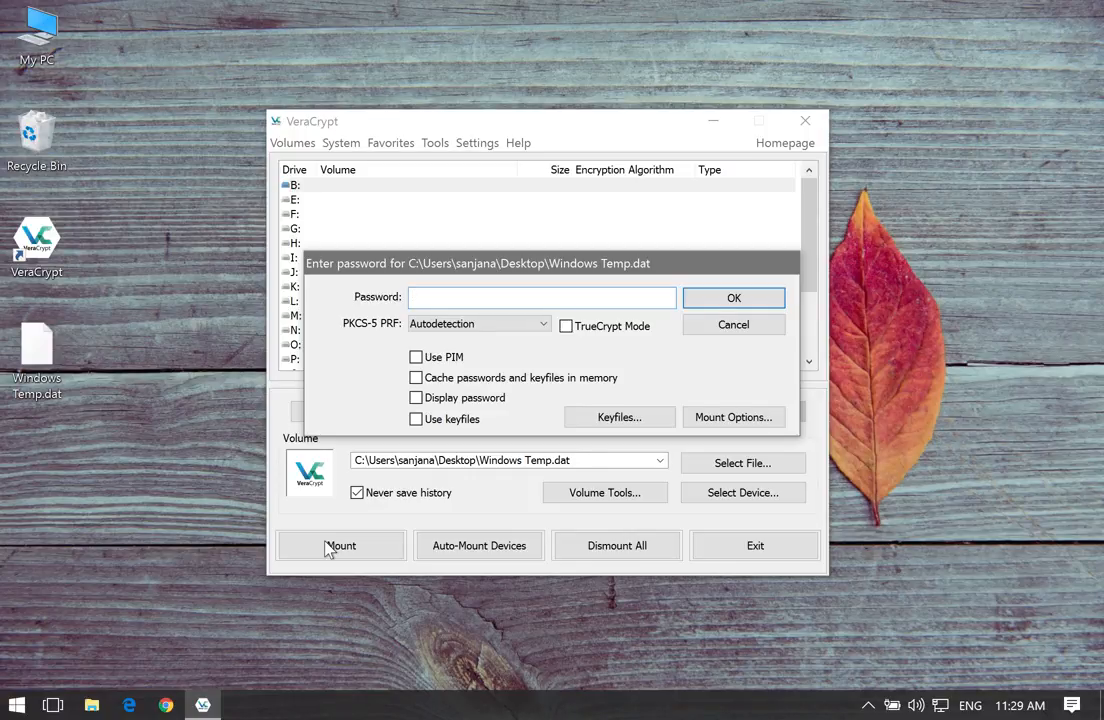
{"action": "type", "text": "••••••••••"}
{"action": "left_click", "coordinate": [761, 300]}
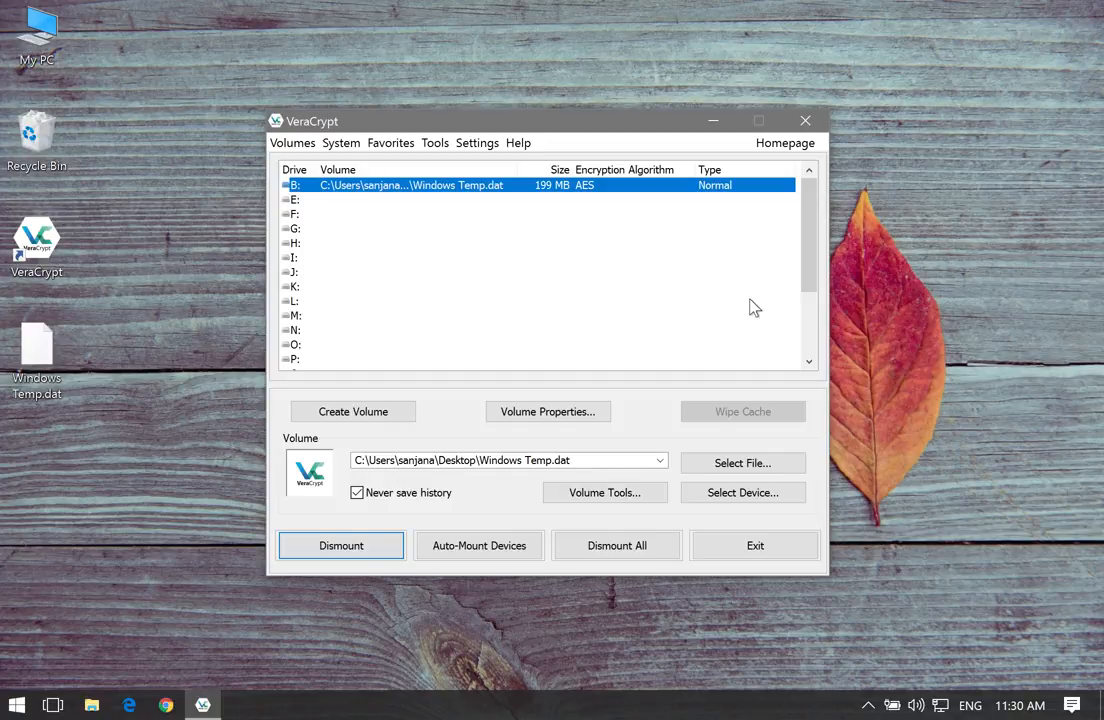
Open the mounted outer volume on drive B: to view its contents, and close its window
{"action": "double_click", "coordinate": [545, 193]}
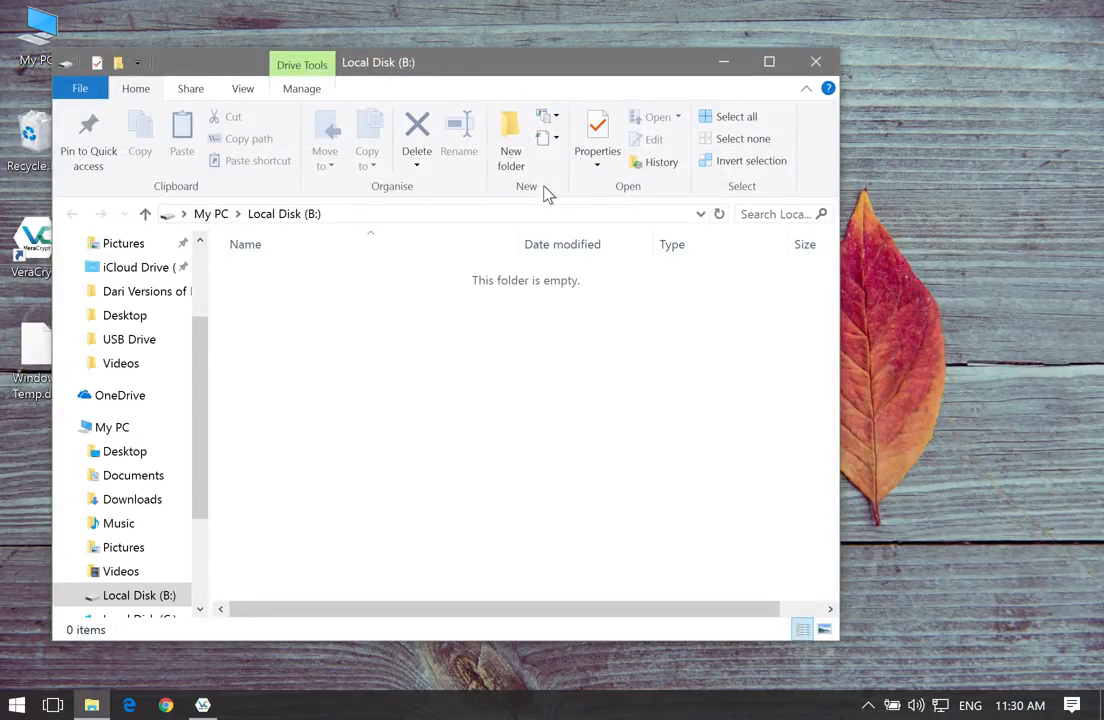
{"action": "left_click_drag", "start_coordinate": [590, 64], "coordinate": [684, 70]}
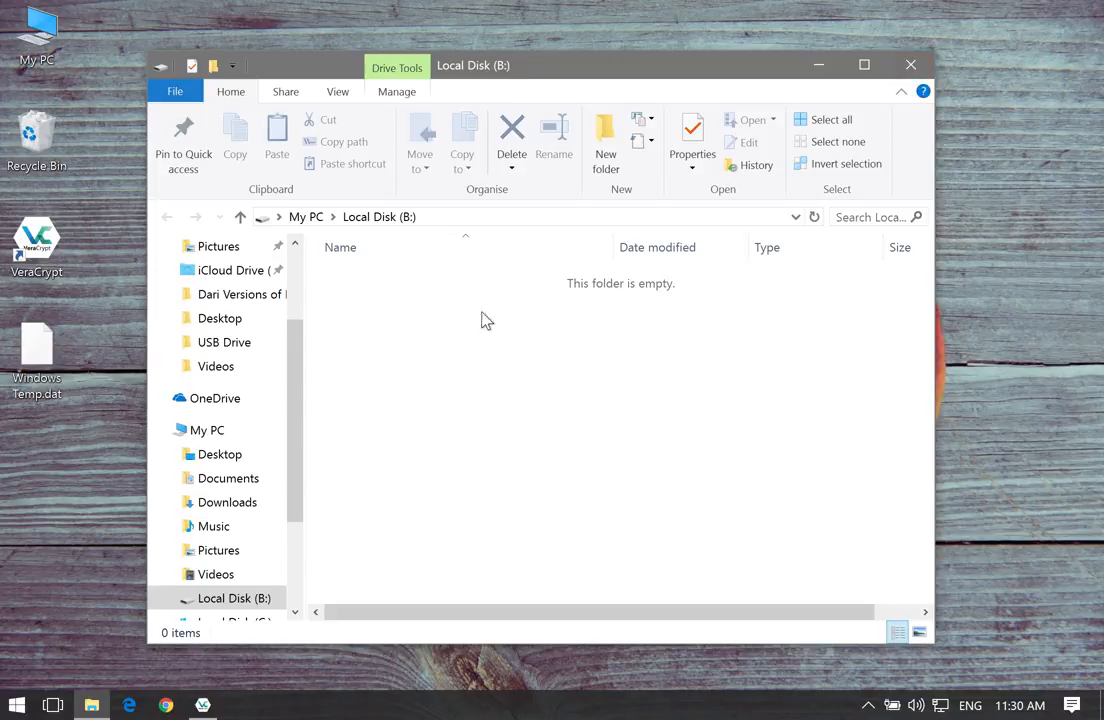
{"action": "left_click", "coordinate": [918, 68]}
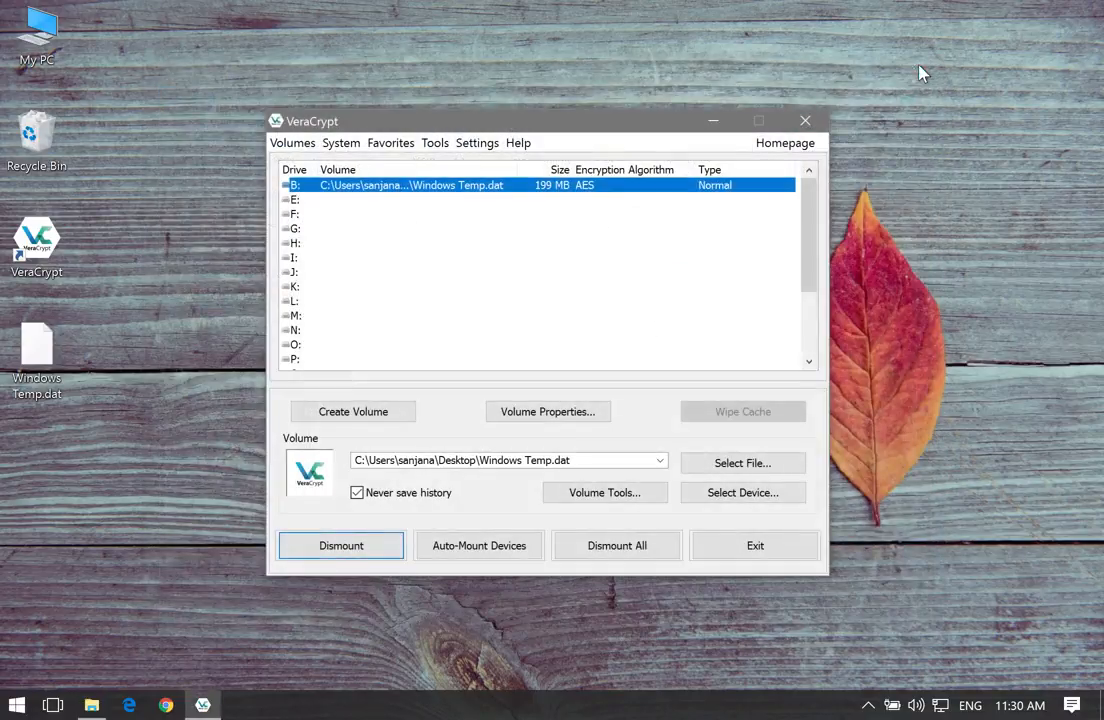
Dismount the outer volume from drive B:
{"action": "left_click", "coordinate": [537, 120]}
{"action": "left_click_drag", "start_coordinate": [537, 120], "coordinate": [543, 97]}
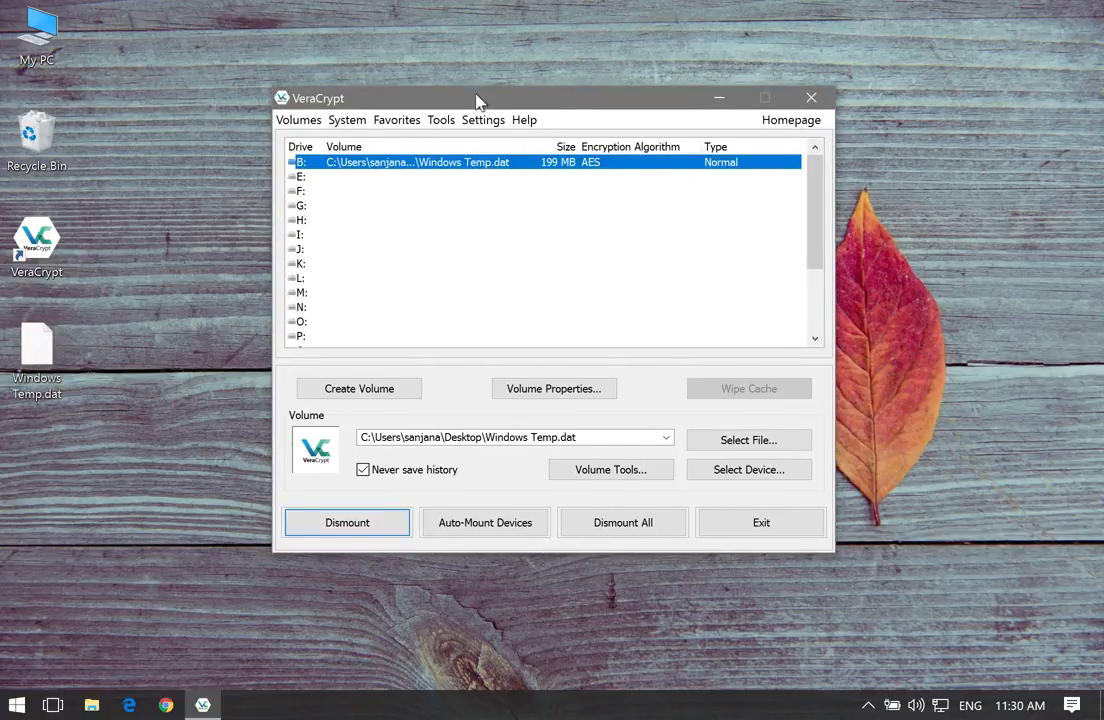
{"action": "left_click_drag", "start_coordinate": [476, 99], "coordinate": [462, 102]}
{"action": "left_click", "coordinate": [365, 525]}
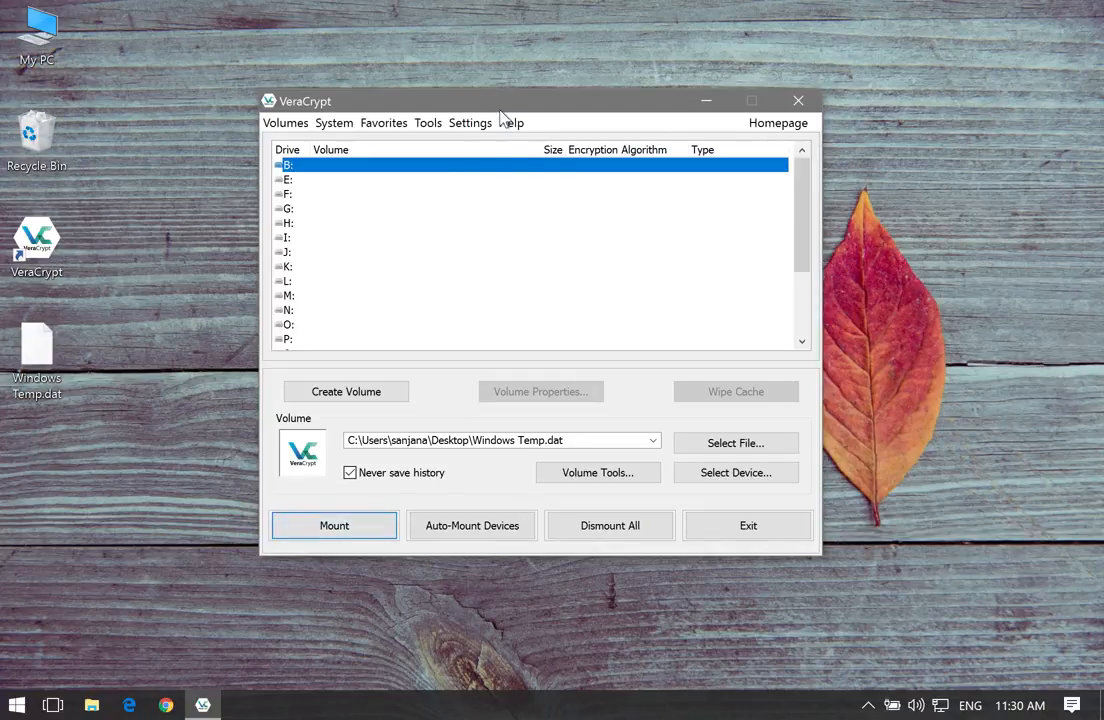
{"action": "left_click_drag", "start_coordinate": [493, 106], "coordinate": [522, 108]}
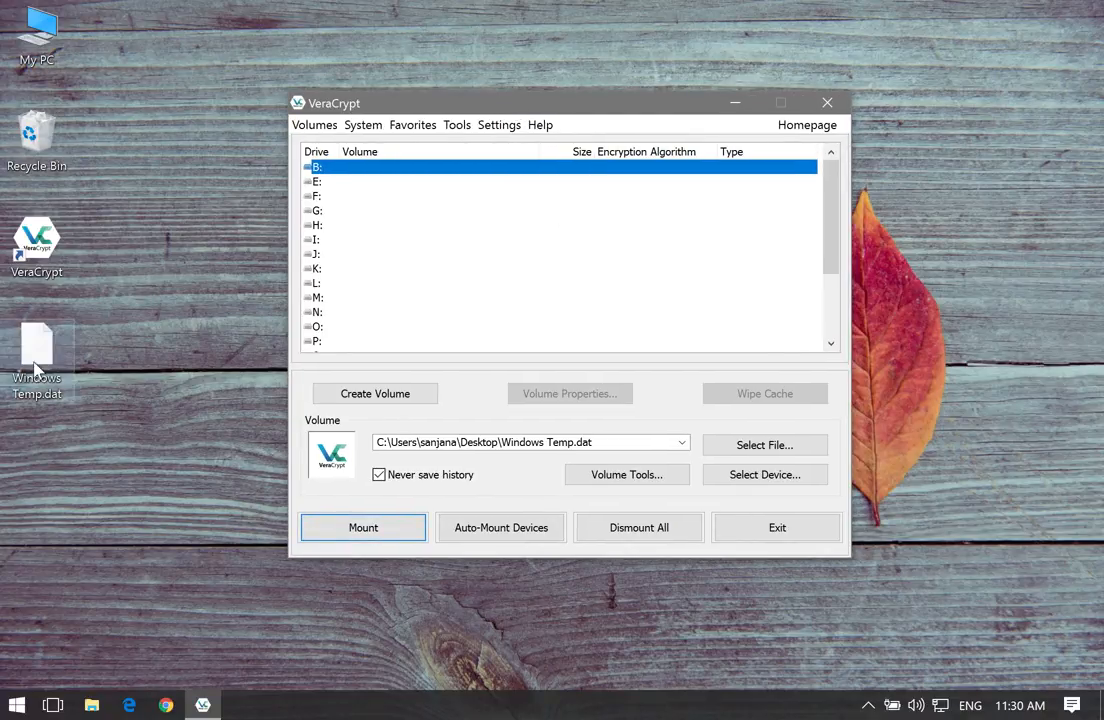
{"action": "left_click_drag", "start_coordinate": [609, 106], "coordinate": [581, 103]}
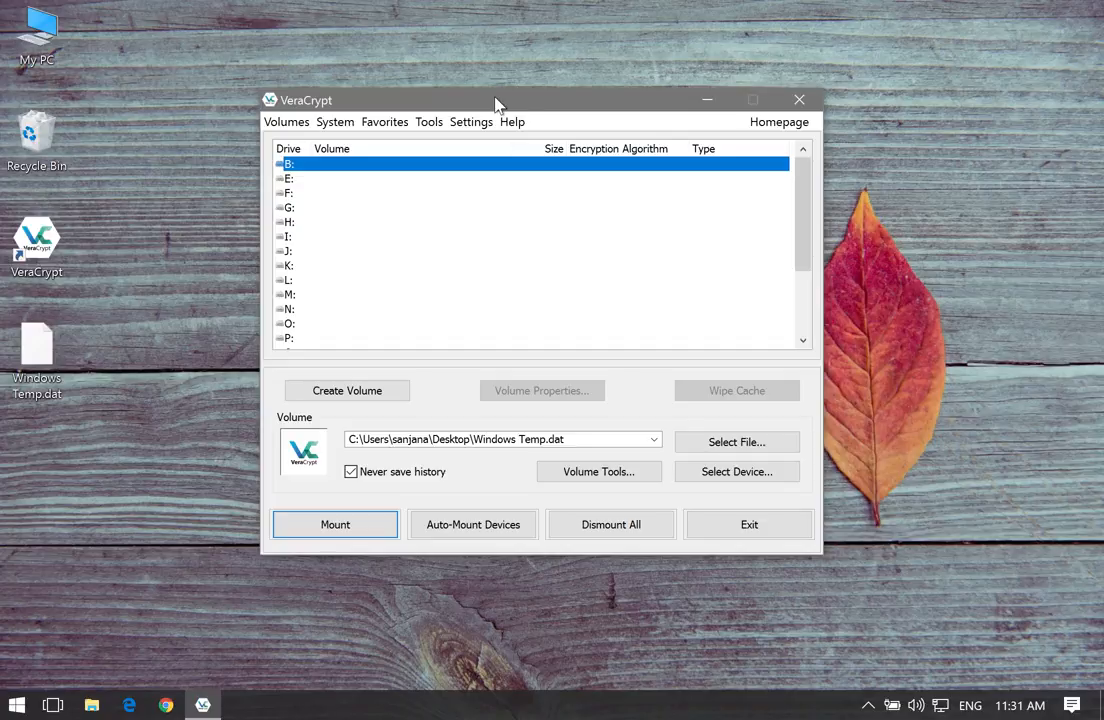
Select Windows Temp.dat in the Desktop folder again as the volume file for drive B:
{"action": "left_click", "coordinate": [733, 441]}
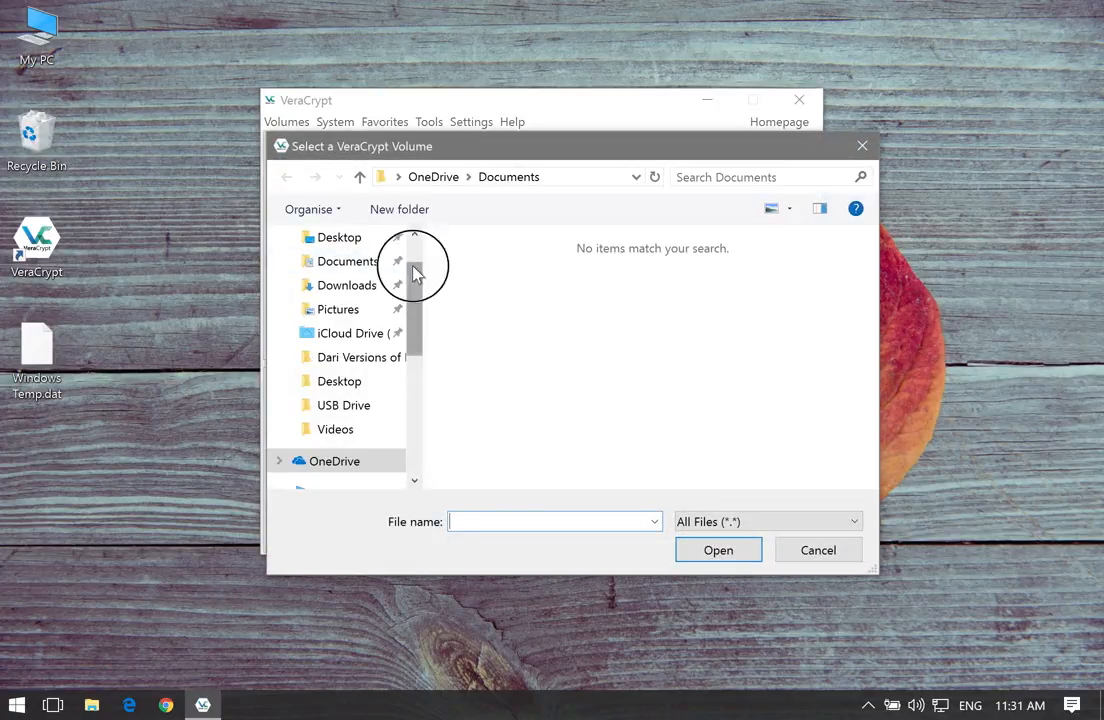
{"action": "left_click_drag", "start_coordinate": [414, 266], "coordinate": [414, 308]}
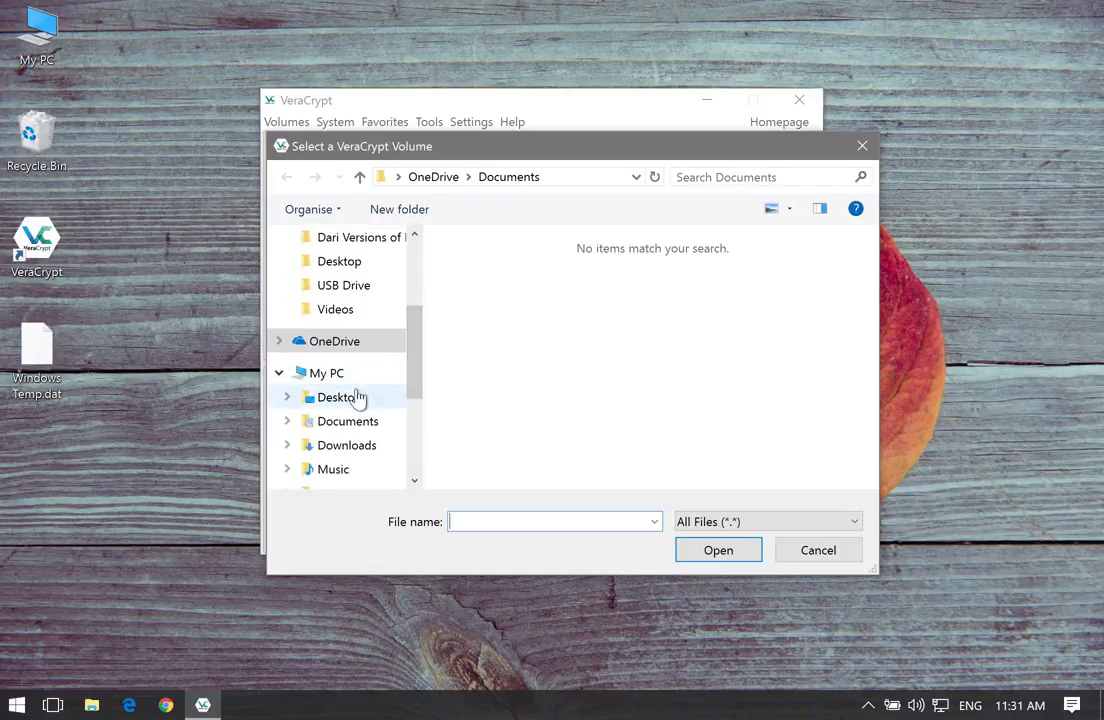
{"action": "left_click", "coordinate": [355, 398]}
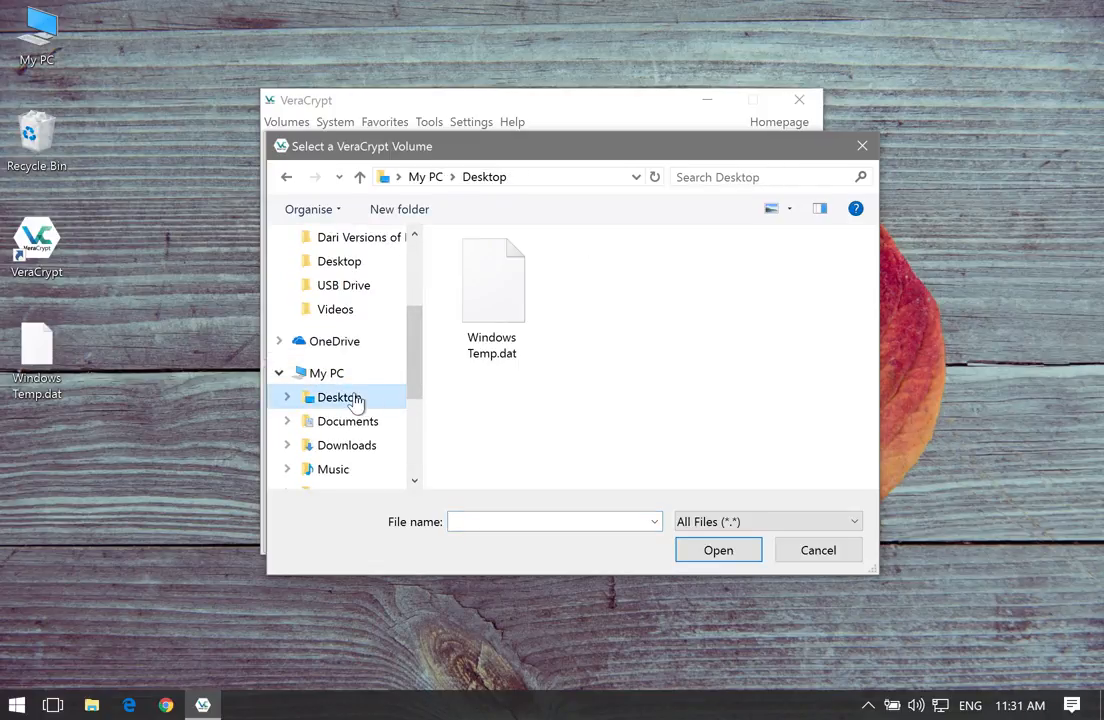
{"action": "left_click", "coordinate": [508, 300]}
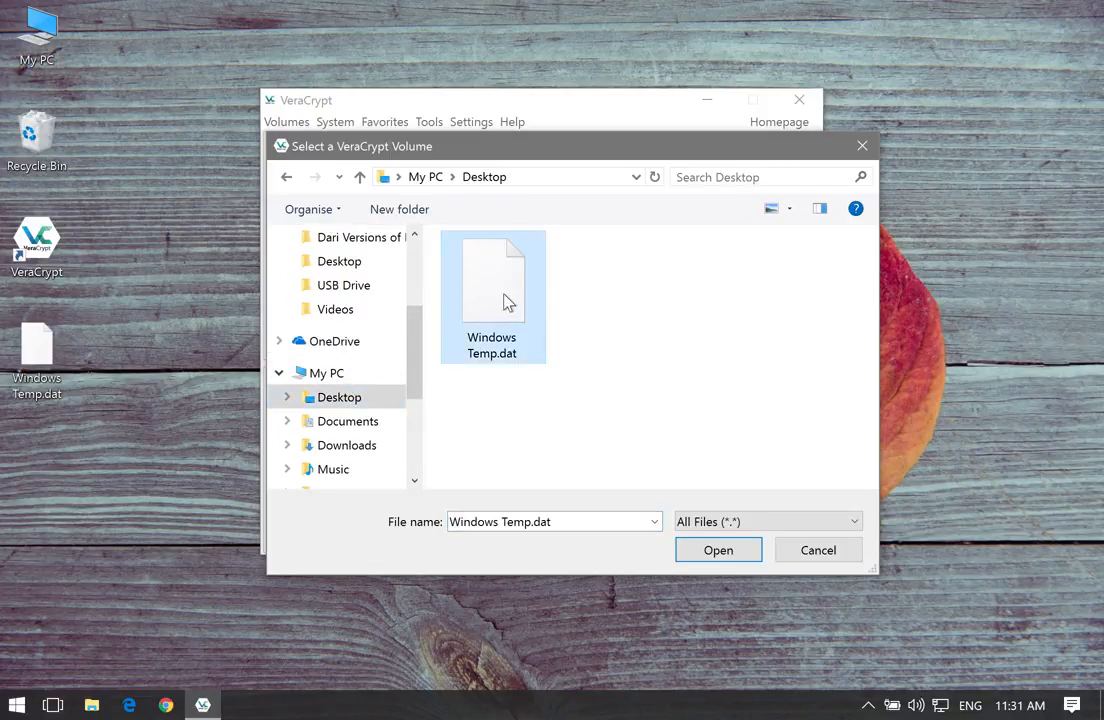
{"action": "left_click", "coordinate": [718, 551]}
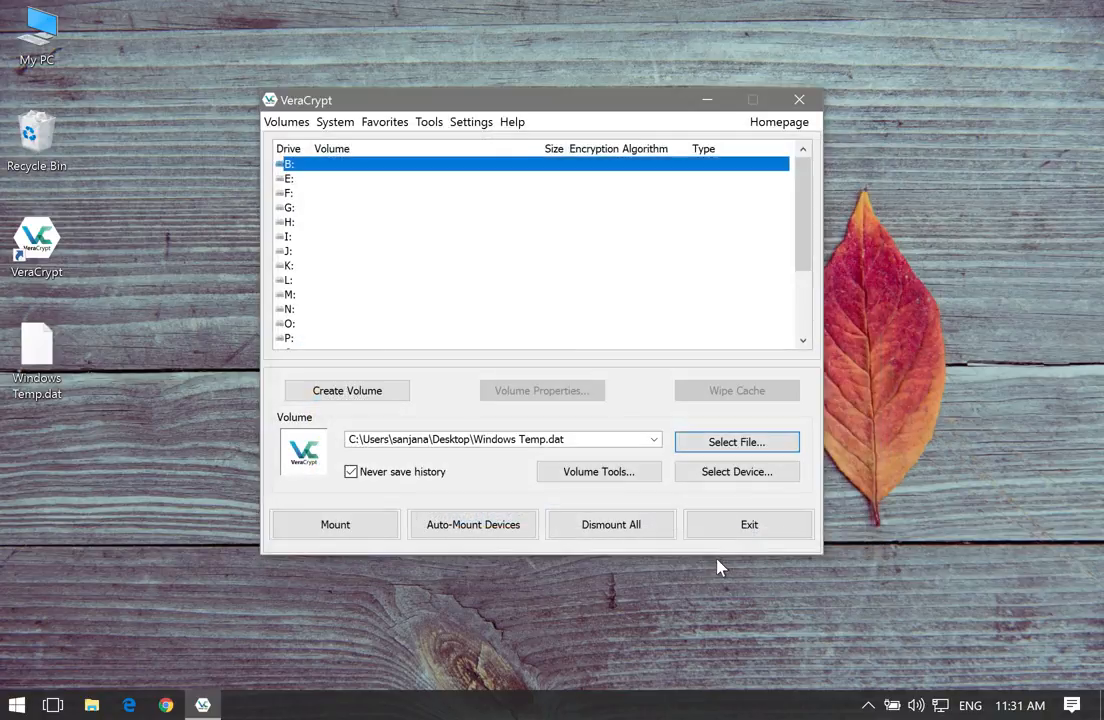
Mount the hidden volume of Windows Temp.dat on drive B: using the hidden volume password
{"action": "left_click", "coordinate": [350, 530]}
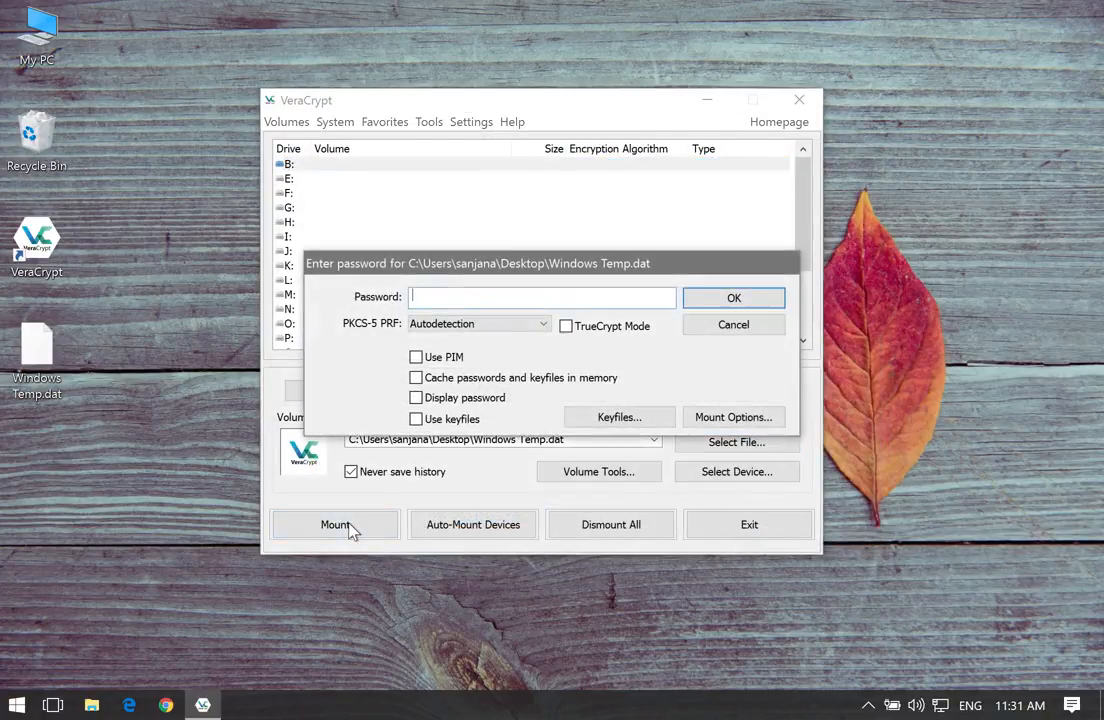
{"action": "type", "text": "•••••••••••"}
{"action": "left_click", "coordinate": [724, 299]}
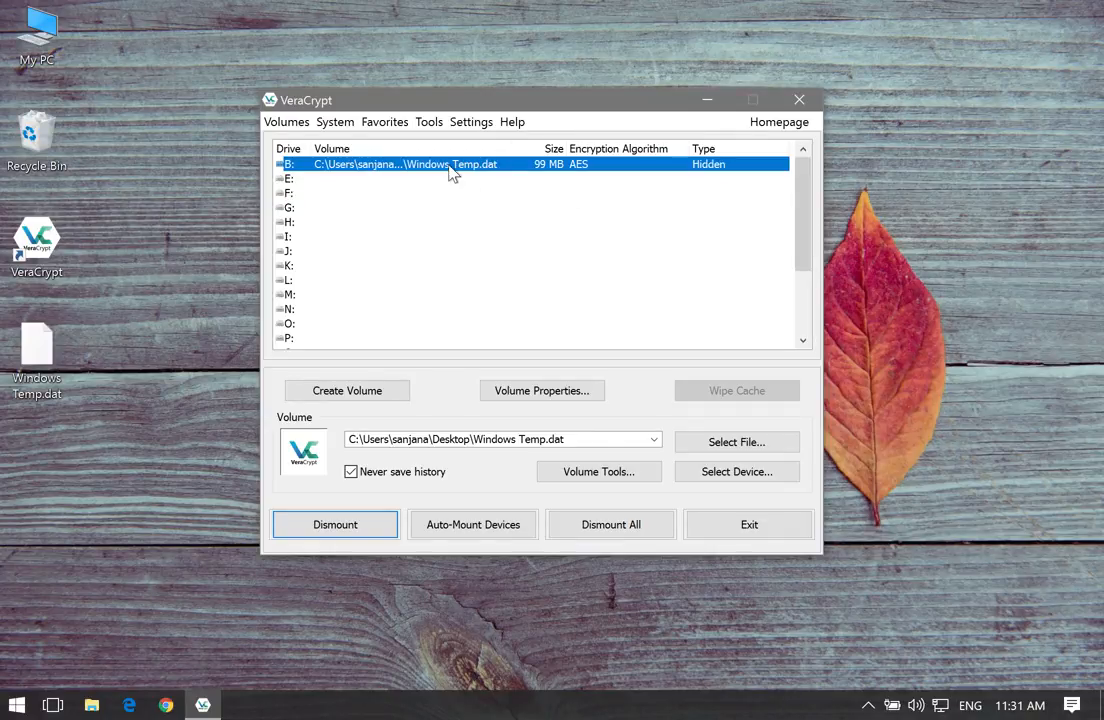
Open the mounted hidden volume on drive B: to view its contents, and close its window
{"action": "double_click", "coordinate": [547, 170]}
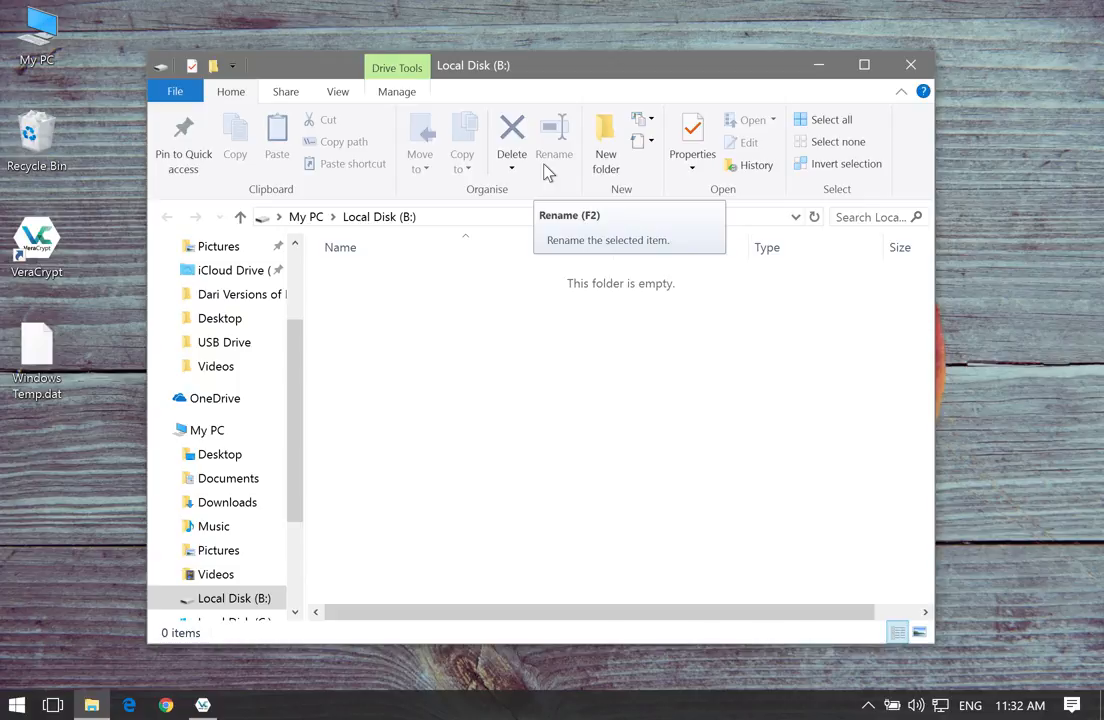
{"action": "left_click", "coordinate": [585, 64]}
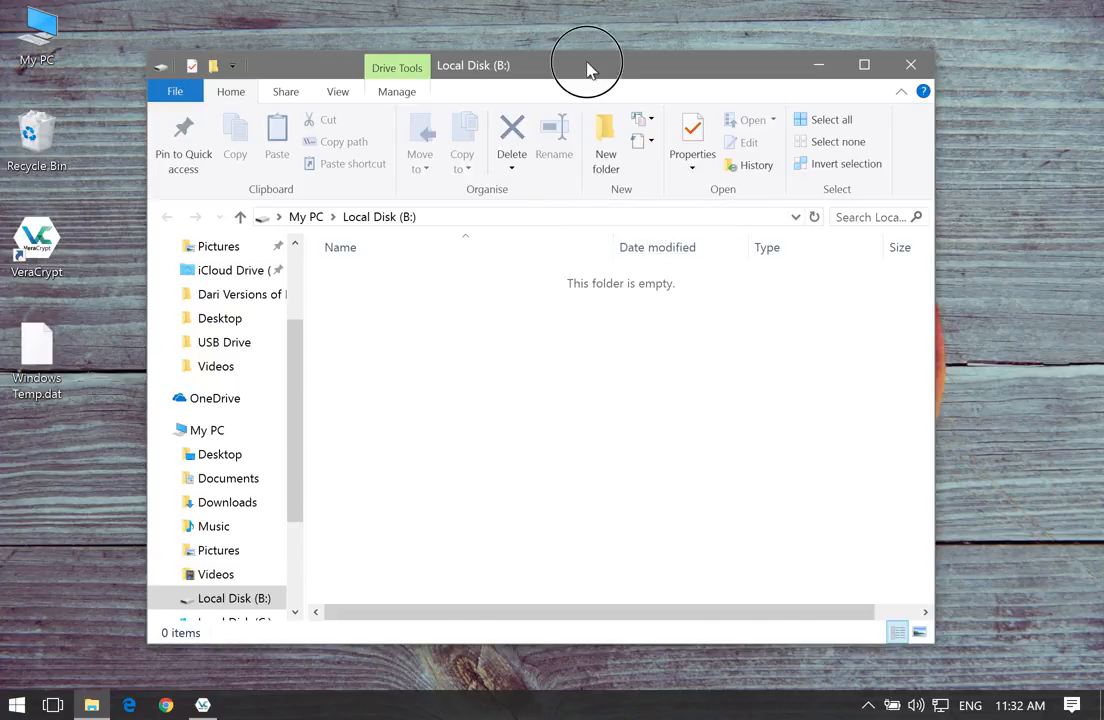
{"action": "left_click_drag", "start_coordinate": [557, 69], "coordinate": [586, 76]}
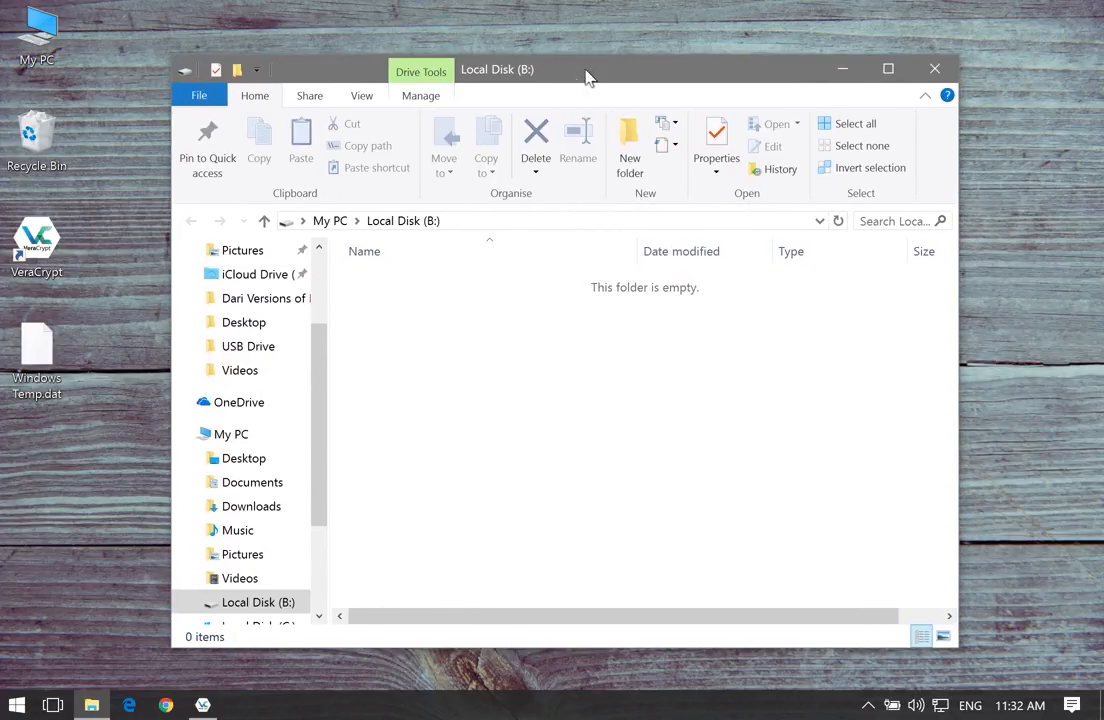
{"action": "left_click", "coordinate": [945, 68]}
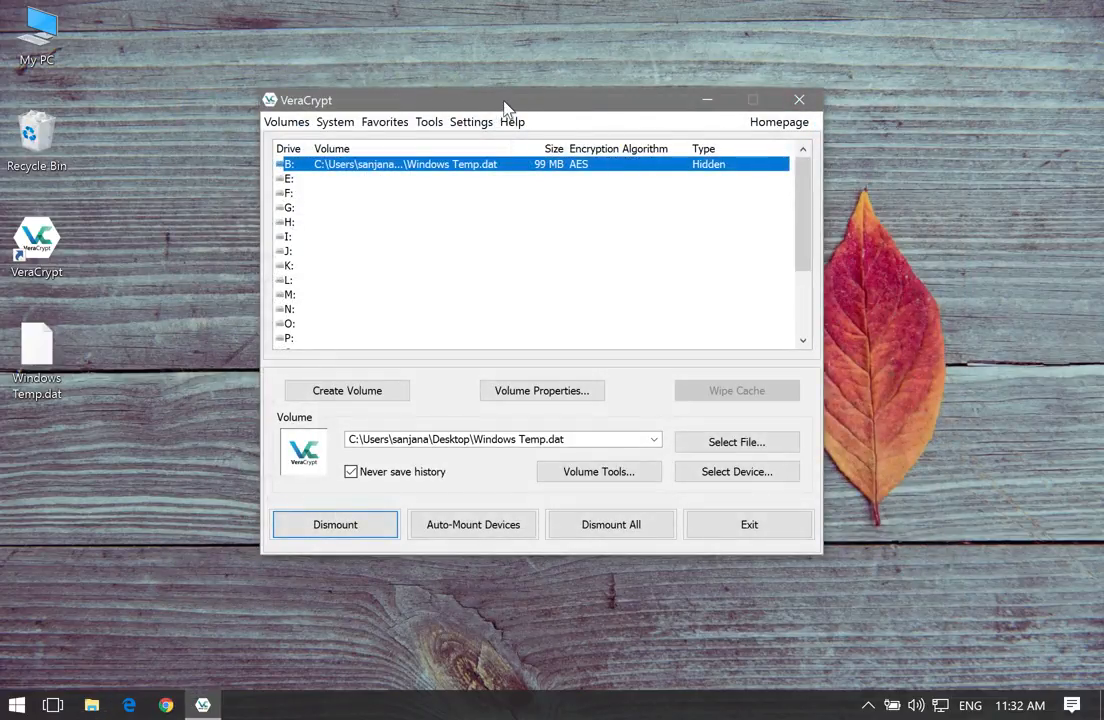
Dismount the hidden volume from drive B: and check the file details of Windows Temp.dat on the desktop
{"action": "left_click", "coordinate": [338, 527]}
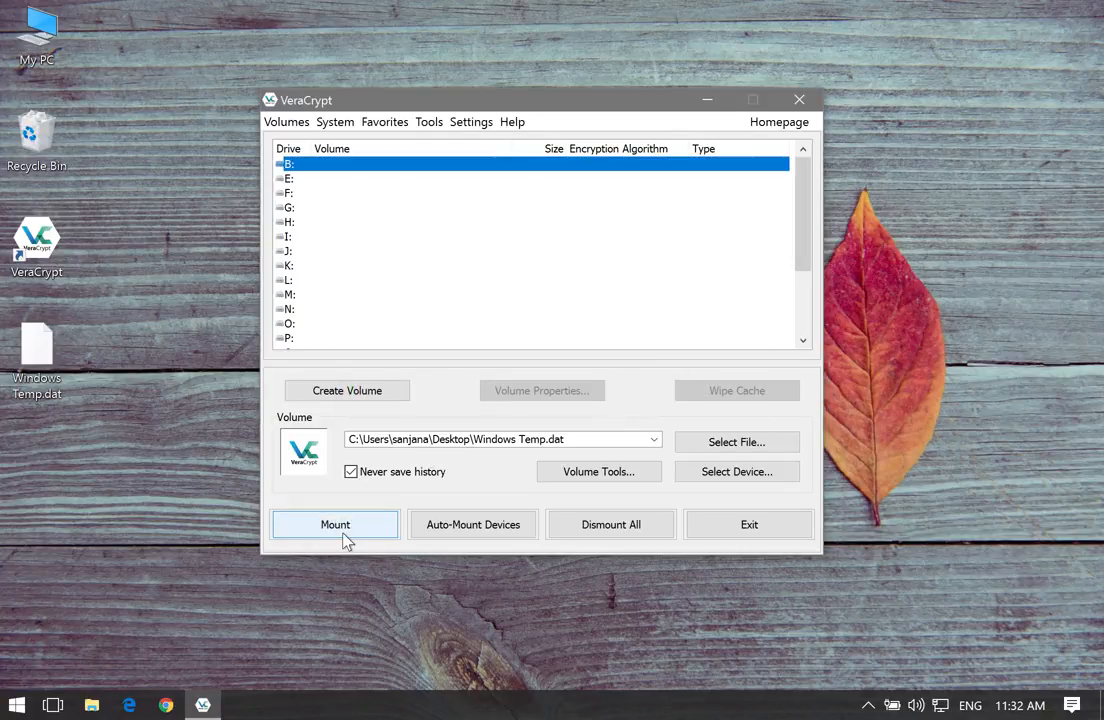
{"action": "left_click", "coordinate": [37, 355]}
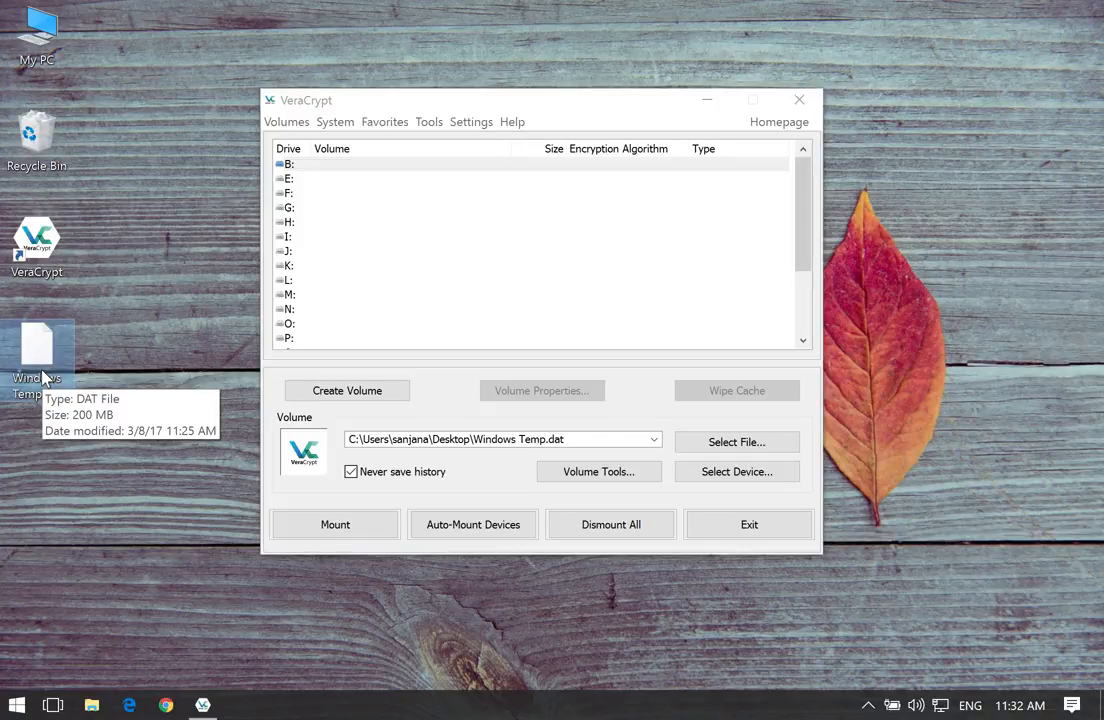
{"action": "left_click", "coordinate": [462, 101]}
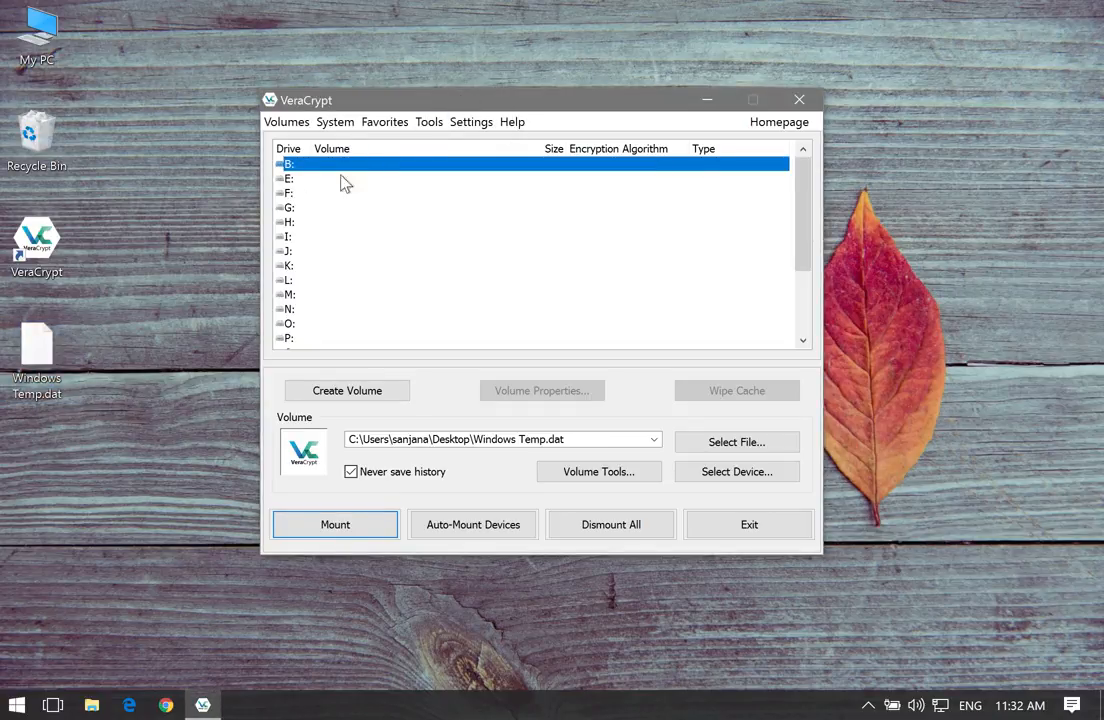
{"action": "left_click_drag", "start_coordinate": [806, 191], "coordinate": [806, 252]}
{"action": "left_click", "coordinate": [28, 350]}
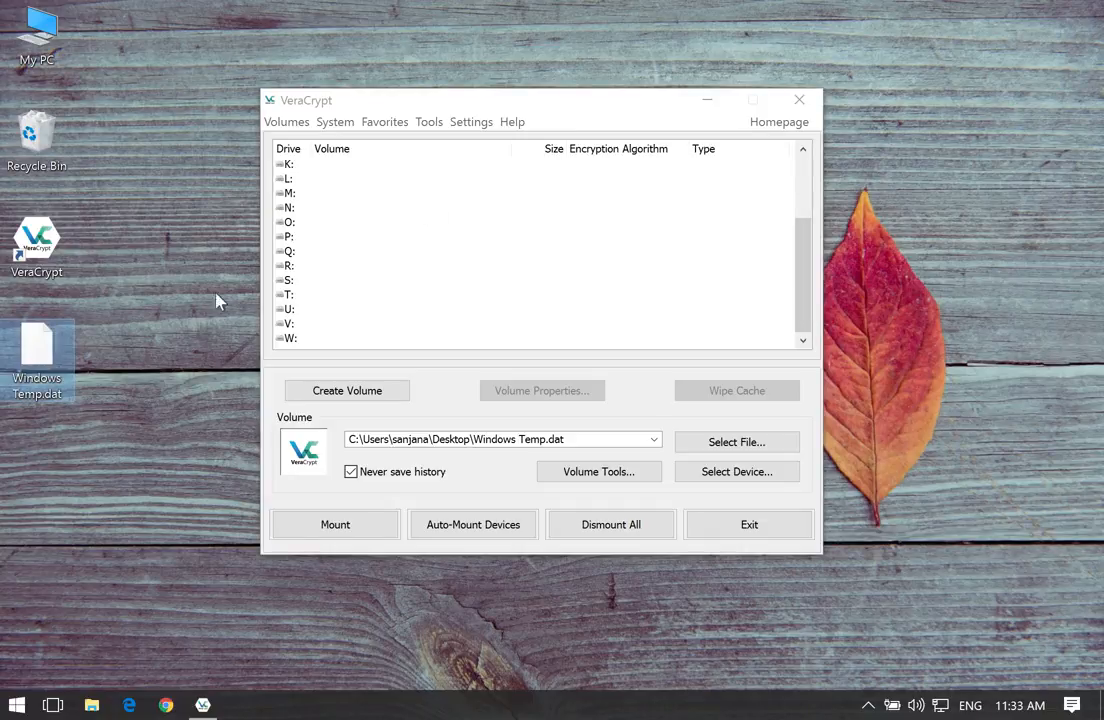
{"action": "left_click", "coordinate": [538, 108]}
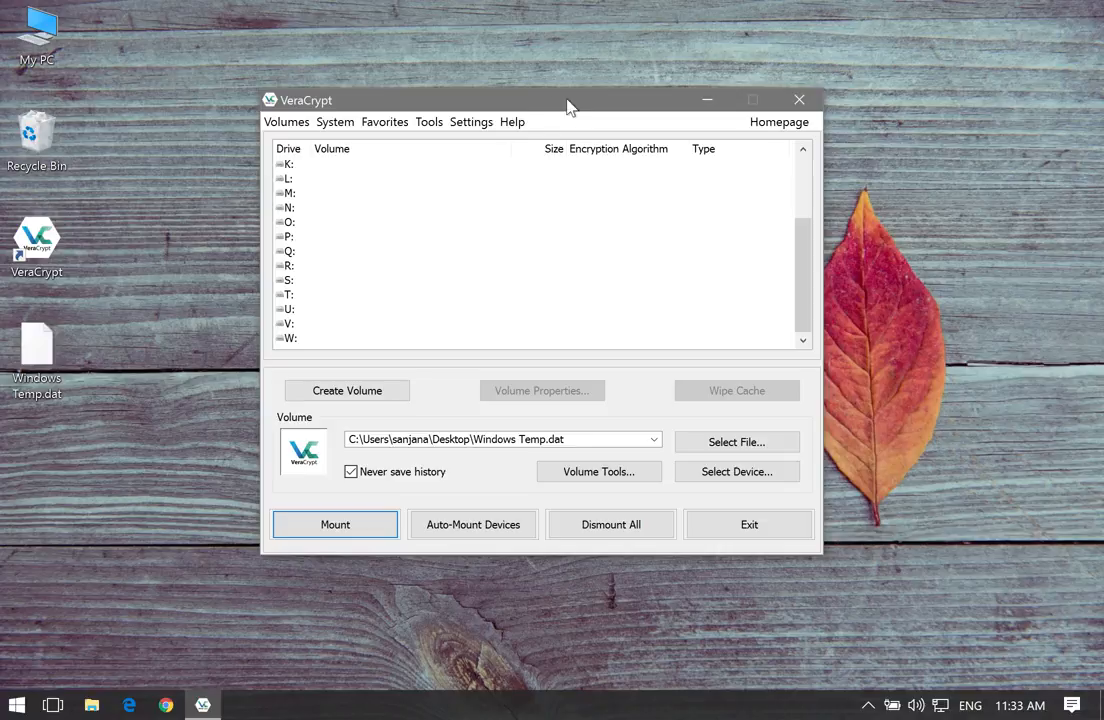
{"action": "left_click", "coordinate": [45, 345]}
{"action": "left_click", "coordinate": [366, 536]}
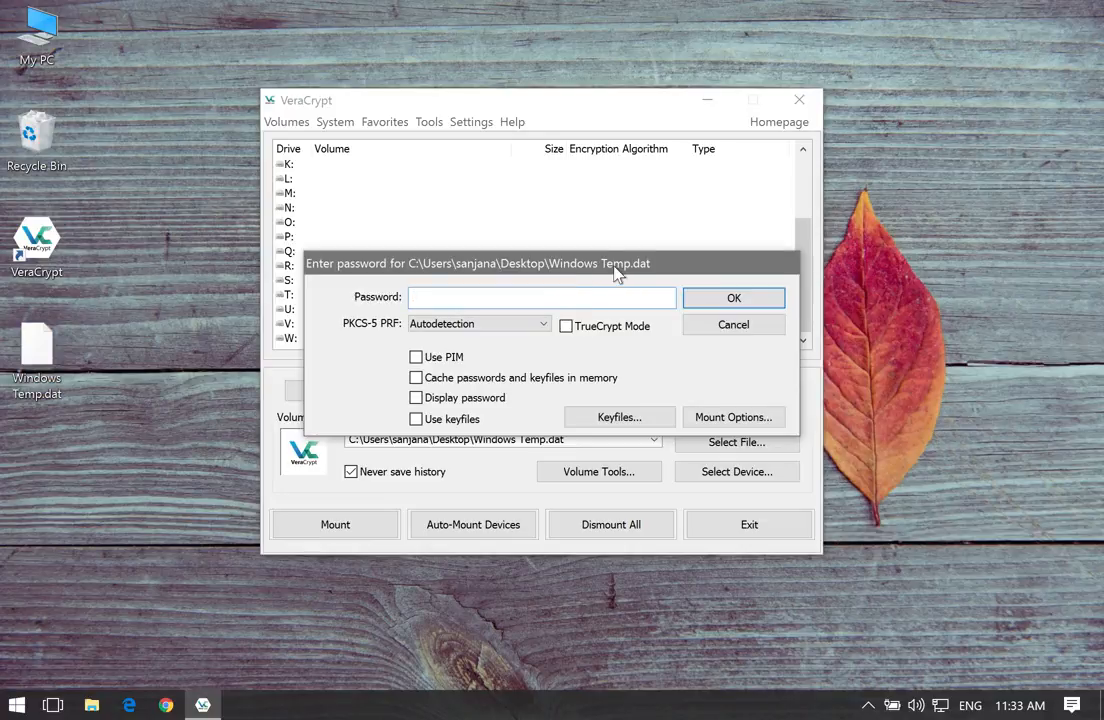
{"action": "left_click", "coordinate": [431, 297]}
{"action": "left_click", "coordinate": [740, 328]}
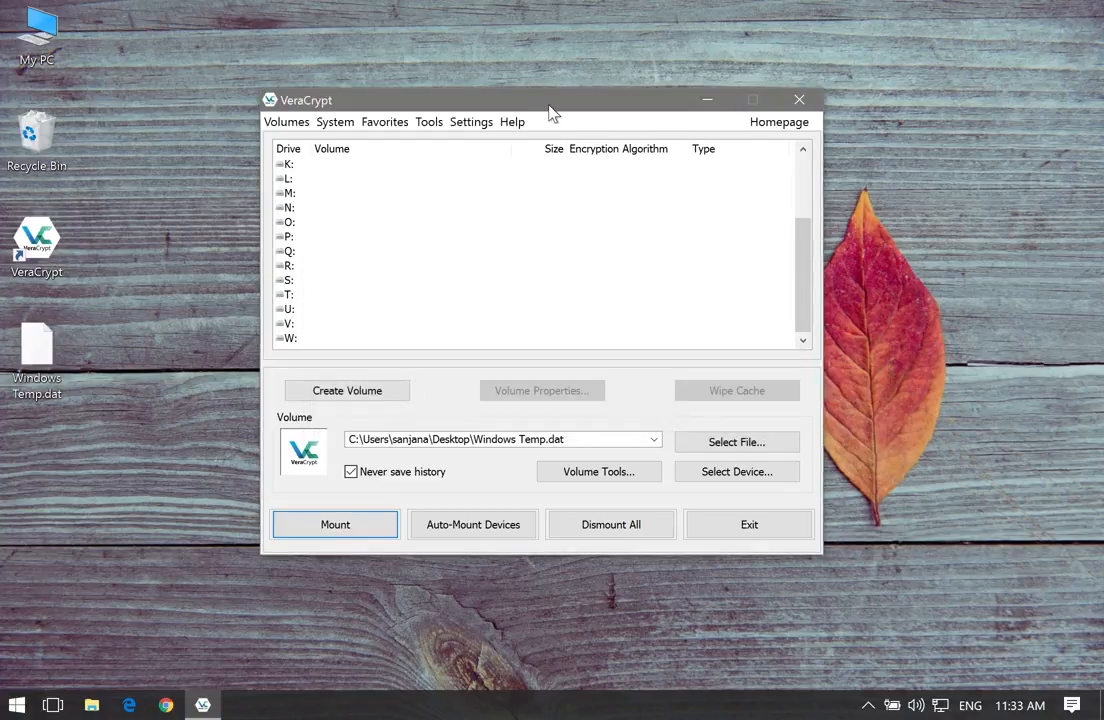
Close the VeraCrypt window and move Windows Temp.dat from the desktop to the Recycle Bin
{"action": "mouse_move", "coordinate": [549, 112]}
{"action": "left_mouse_down"}
{"action": "mouse_move", "coordinate": [522, 99]}
{"action": "mouse_move", "coordinate": [554, 106]}
{"action": "mouse_move", "coordinate": [538, 115]}
{"action": "left_mouse_up"}
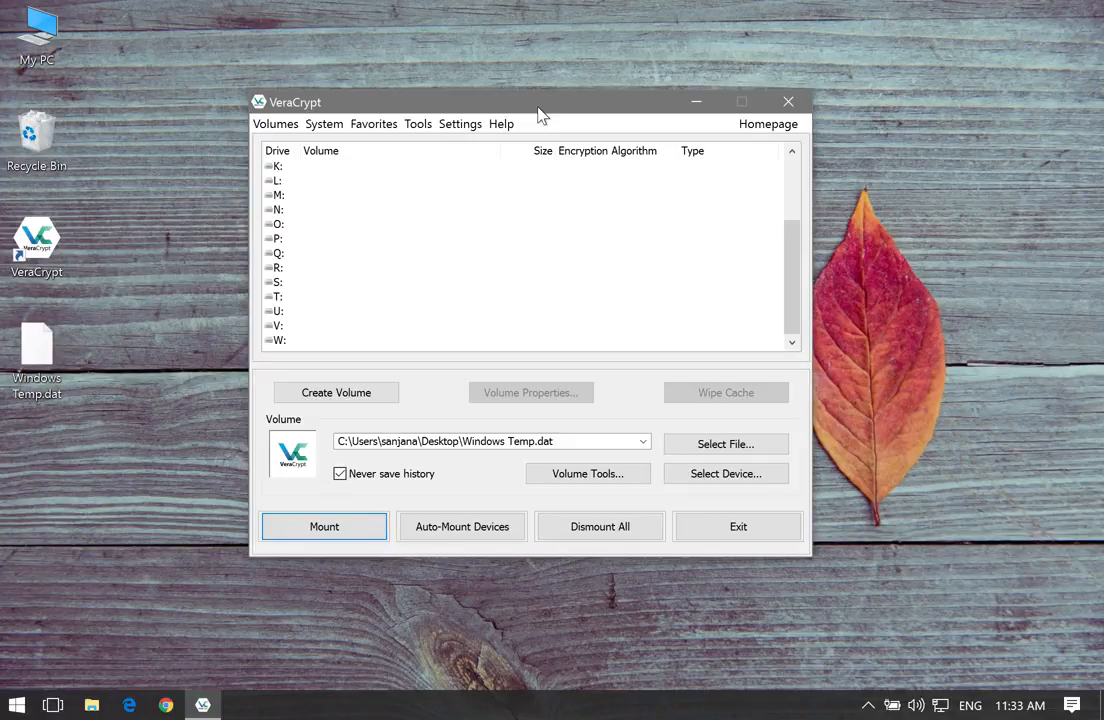
{"action": "left_click", "coordinate": [788, 101]}
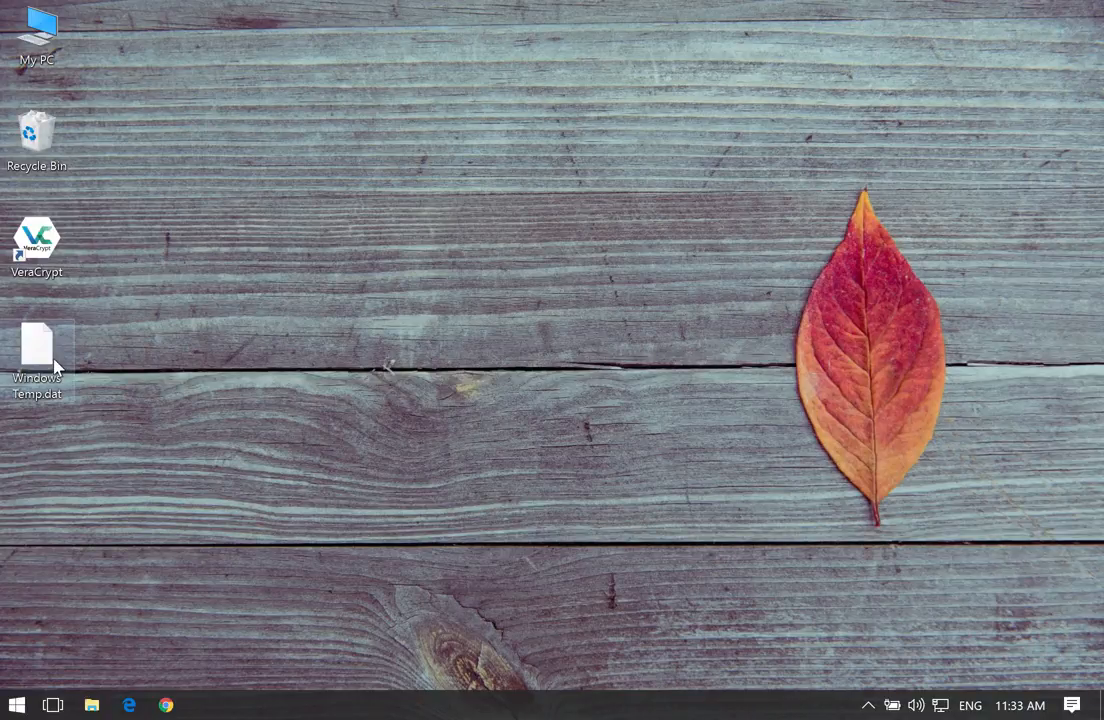
{"action": "mouse_move", "coordinate": [55, 368]}
{"action": "left_mouse_down"}
{"action": "mouse_move", "coordinate": [108, 357]}
{"action": "mouse_move", "coordinate": [45, 350]}
{"action": "left_mouse_up"}
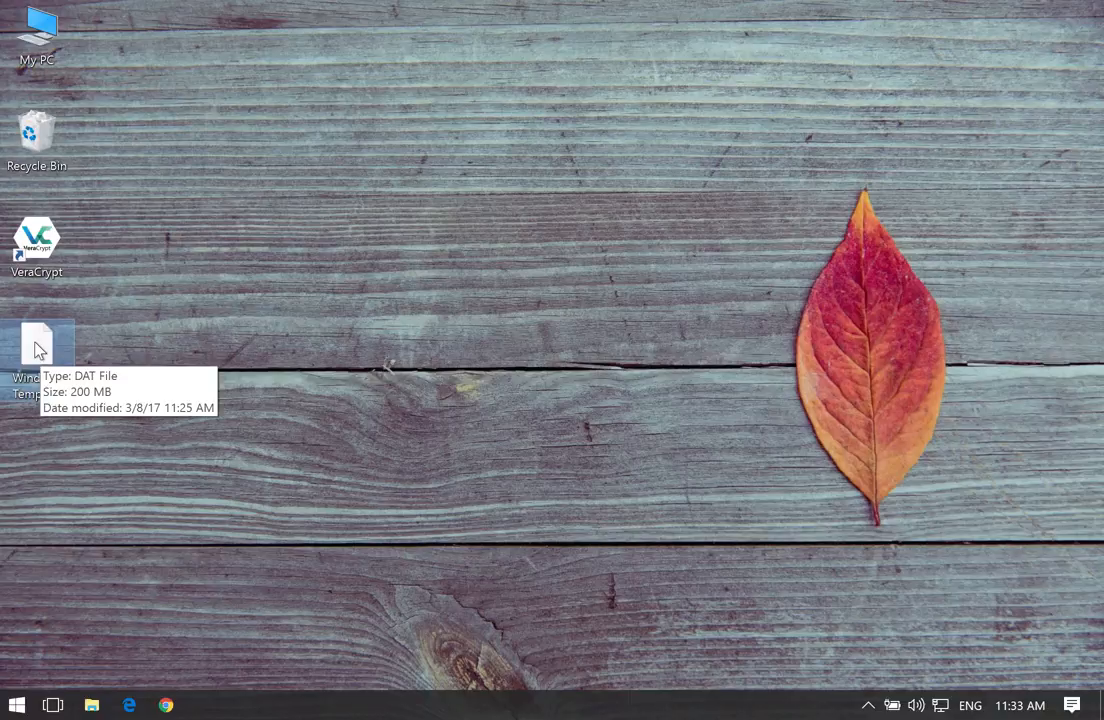
{"action": "left_click_drag", "start_coordinate": [40, 347], "coordinate": [37, 130]}
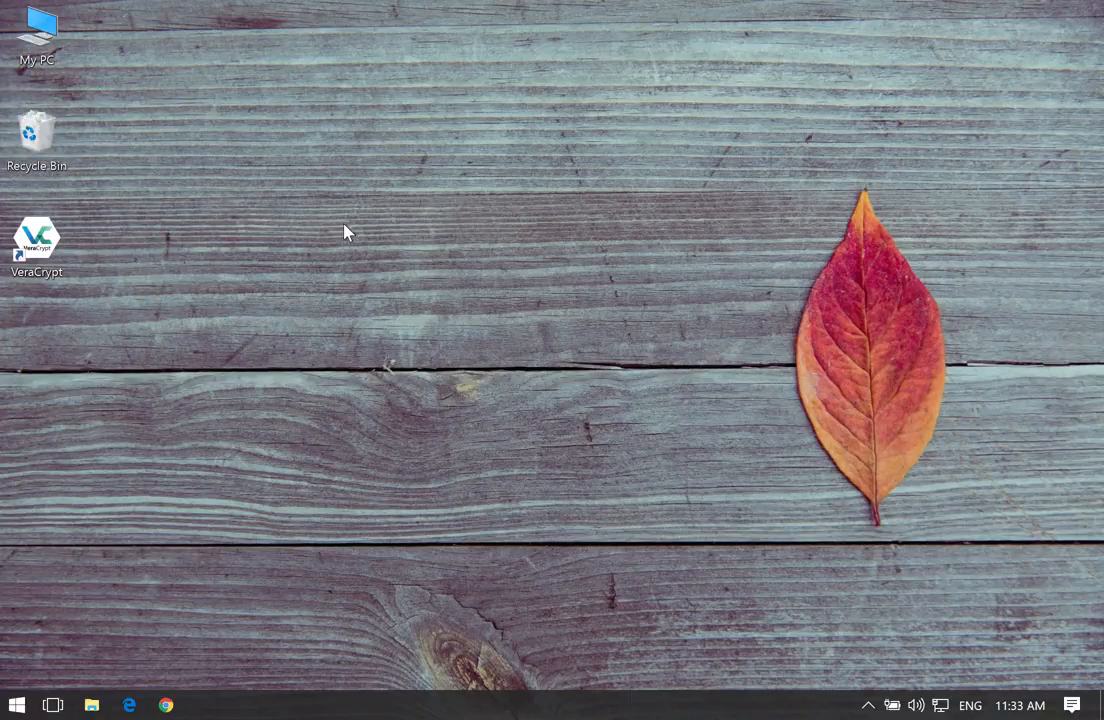